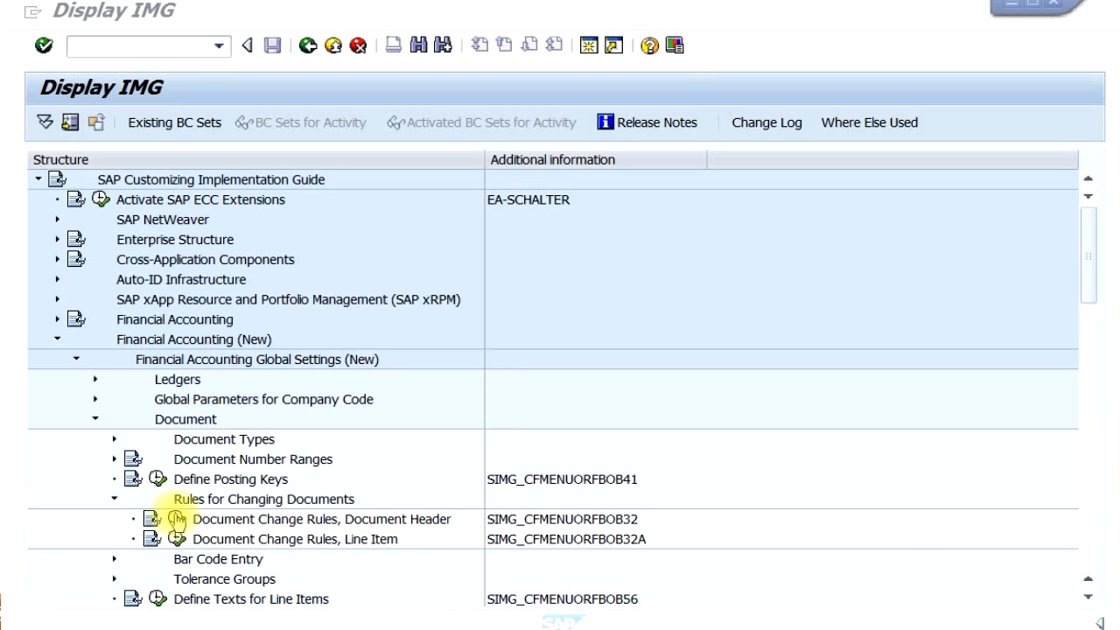
Step: Review the document header change rules, including the details of the BKPF-BKTXT rule, and return to the implementation guide
{"action": "left_click", "coordinate": [176, 520]}
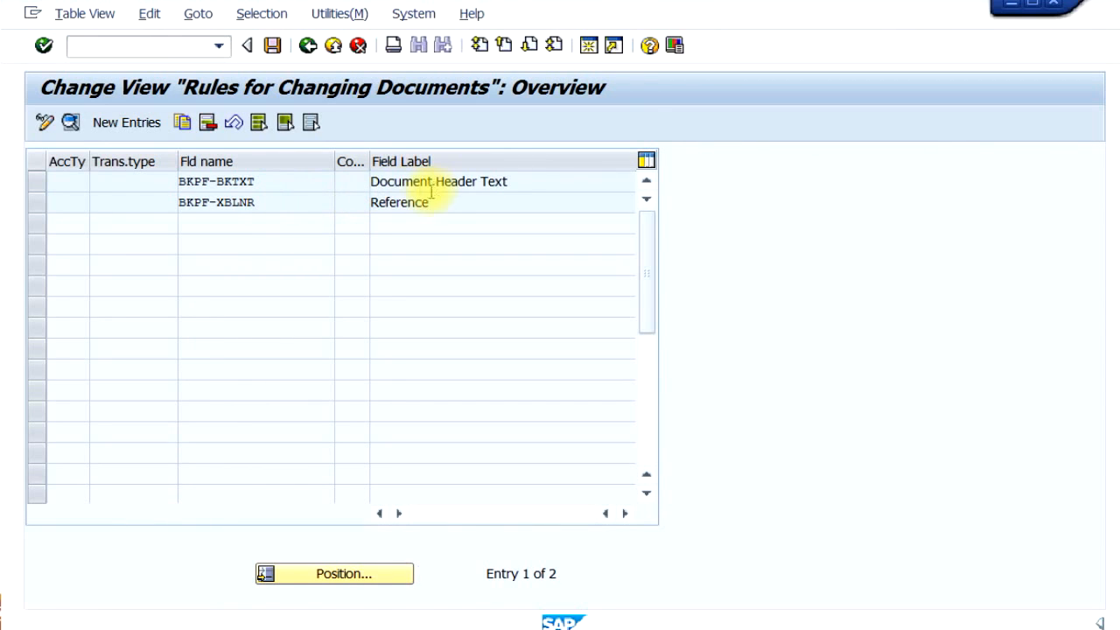
{"action": "left_click_drag", "start_coordinate": [370, 161], "coordinate": [408, 161]}
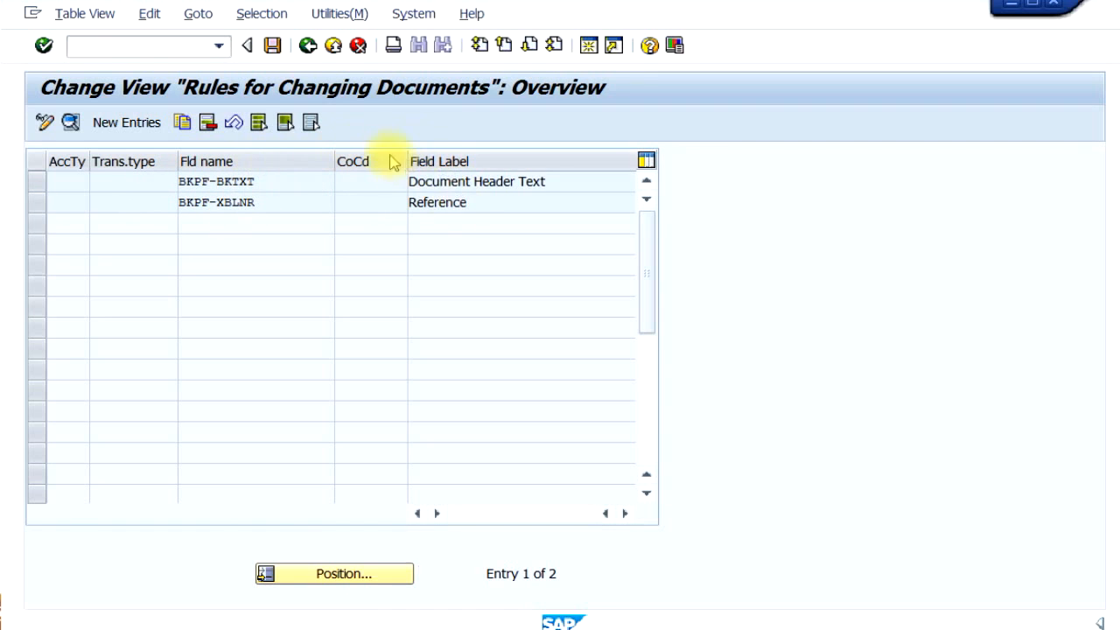
{"action": "double_click", "coordinate": [275, 182]}
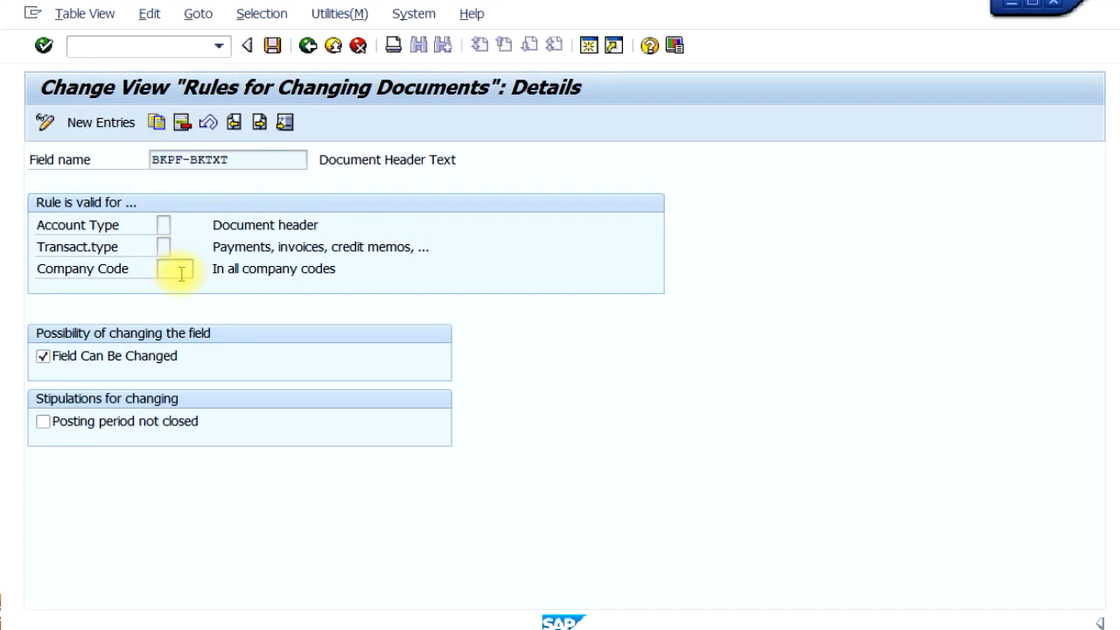
{"action": "left_click", "coordinate": [308, 46]}
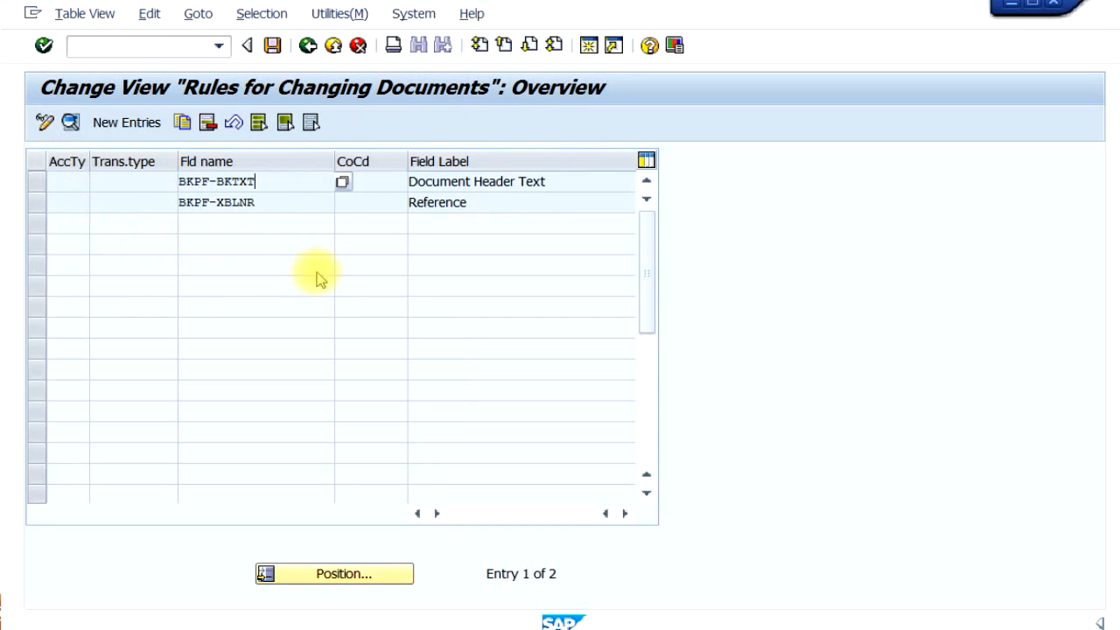
{"action": "left_click", "coordinate": [553, 181]}
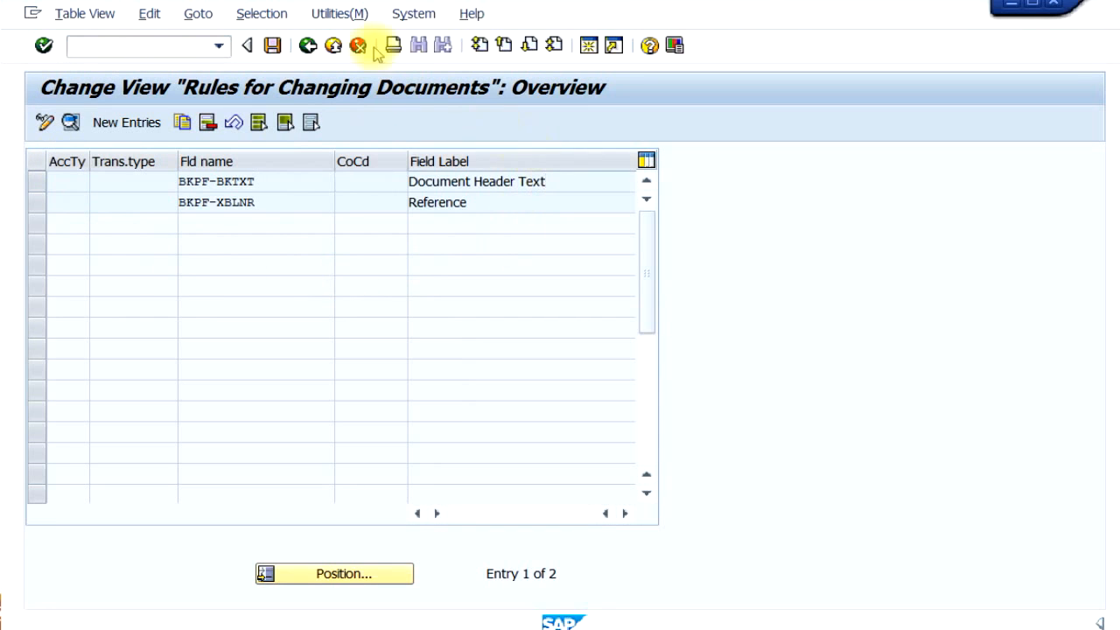
{"action": "left_click", "coordinate": [308, 45]}
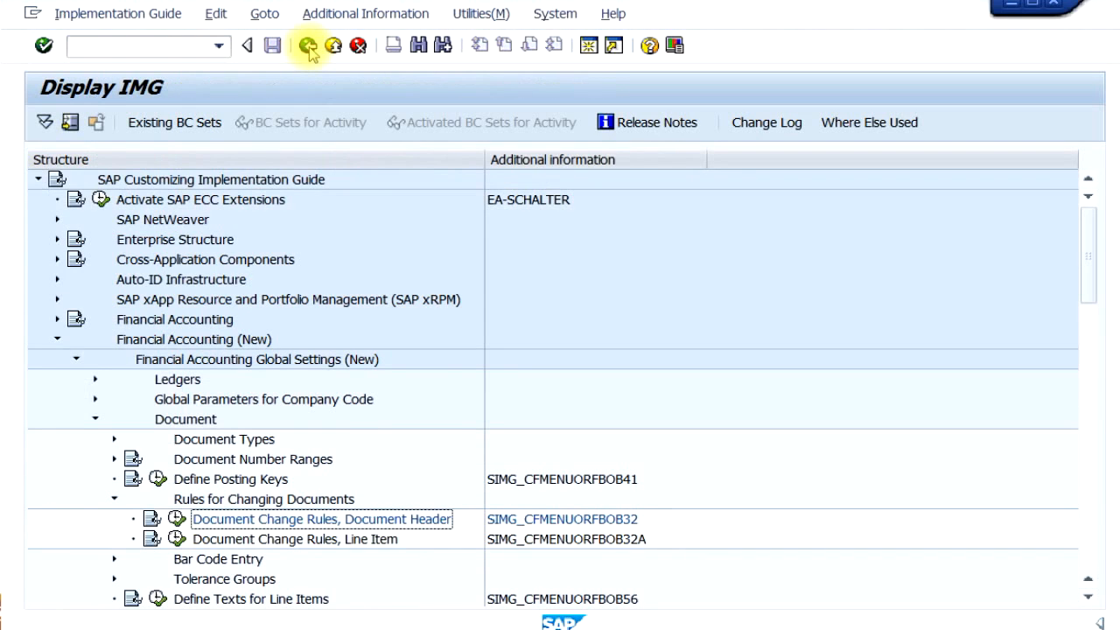
Step: Open the line item document change rules and examine the listed fields by account type and transaction type
{"action": "left_click", "coordinate": [177, 539]}
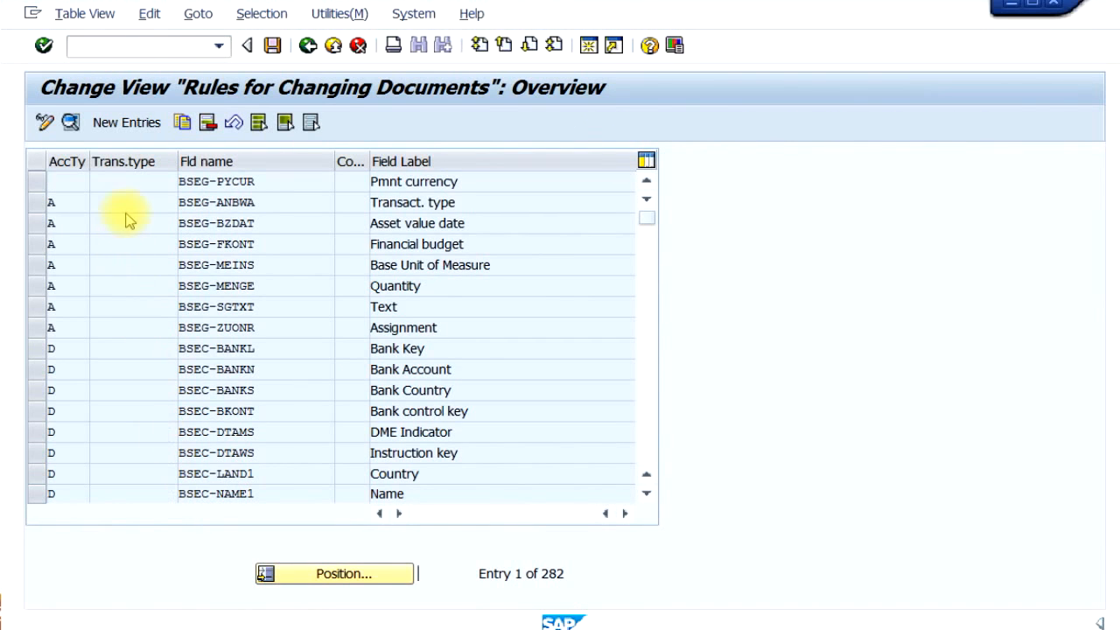
{"action": "left_click_drag", "start_coordinate": [649, 241], "coordinate": [647, 319]}
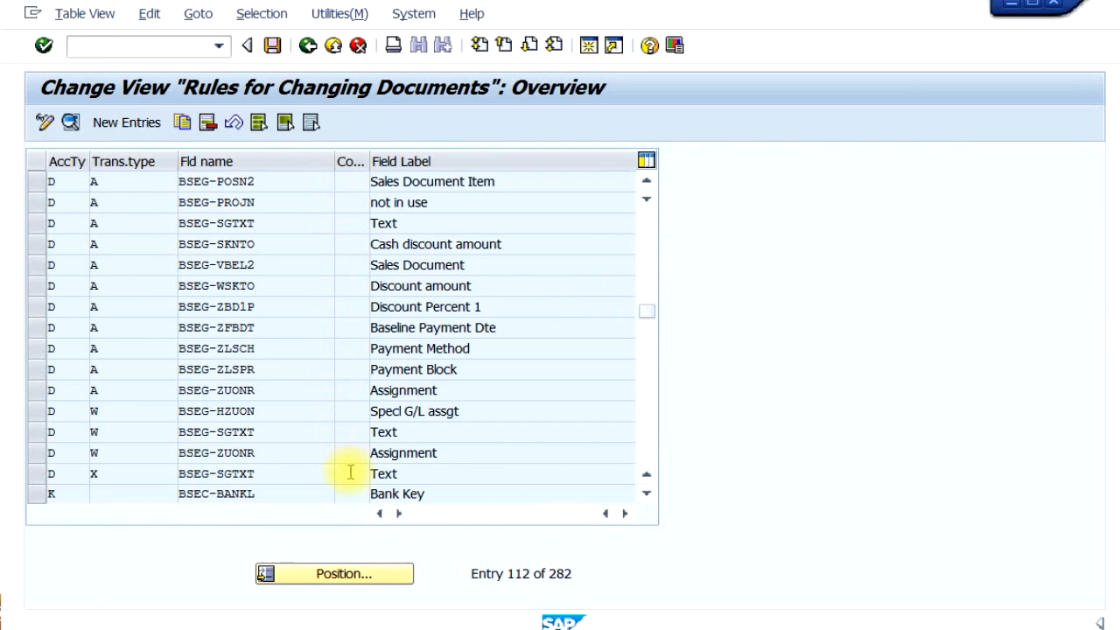
{"action": "left_click", "coordinate": [52, 181]}
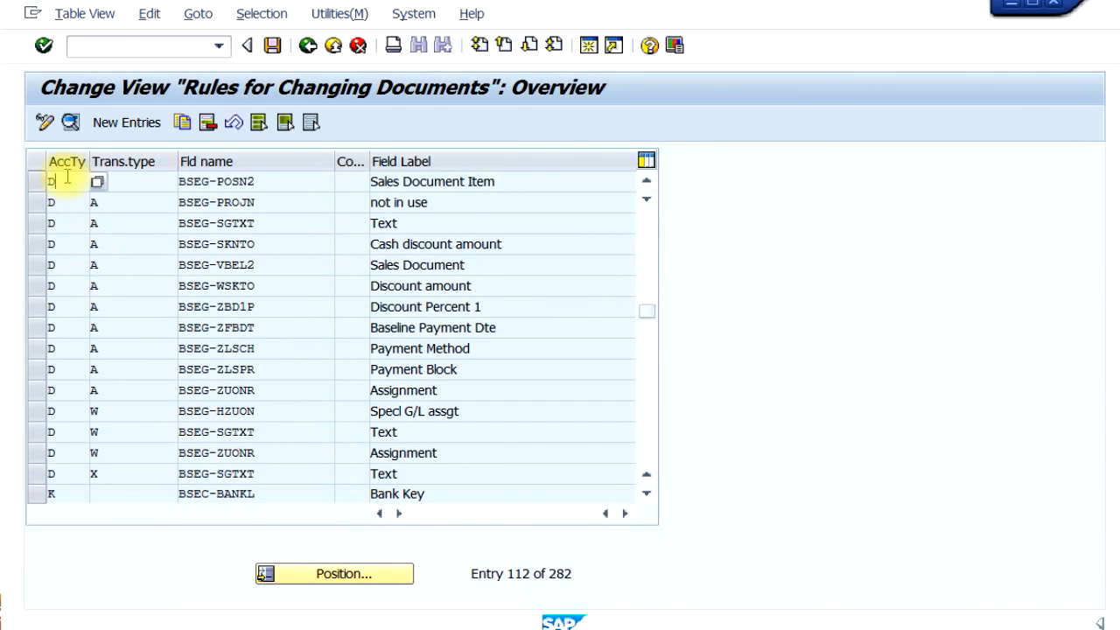
{"action": "left_click", "coordinate": [153, 185]}
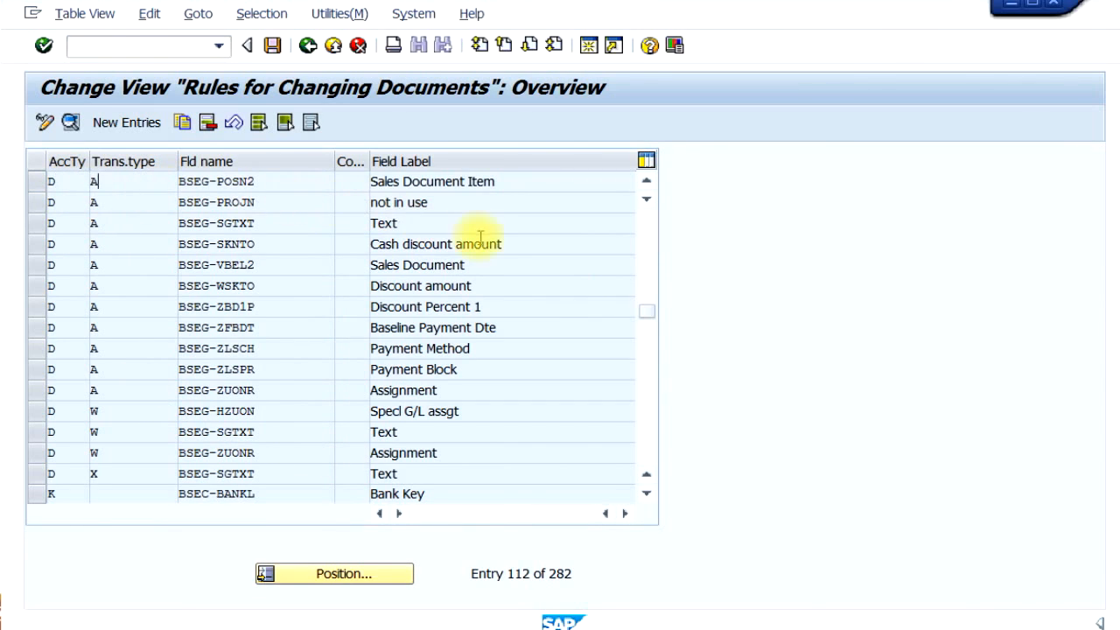
{"action": "left_click", "coordinate": [470, 203]}
{"action": "left_click", "coordinate": [457, 303]}
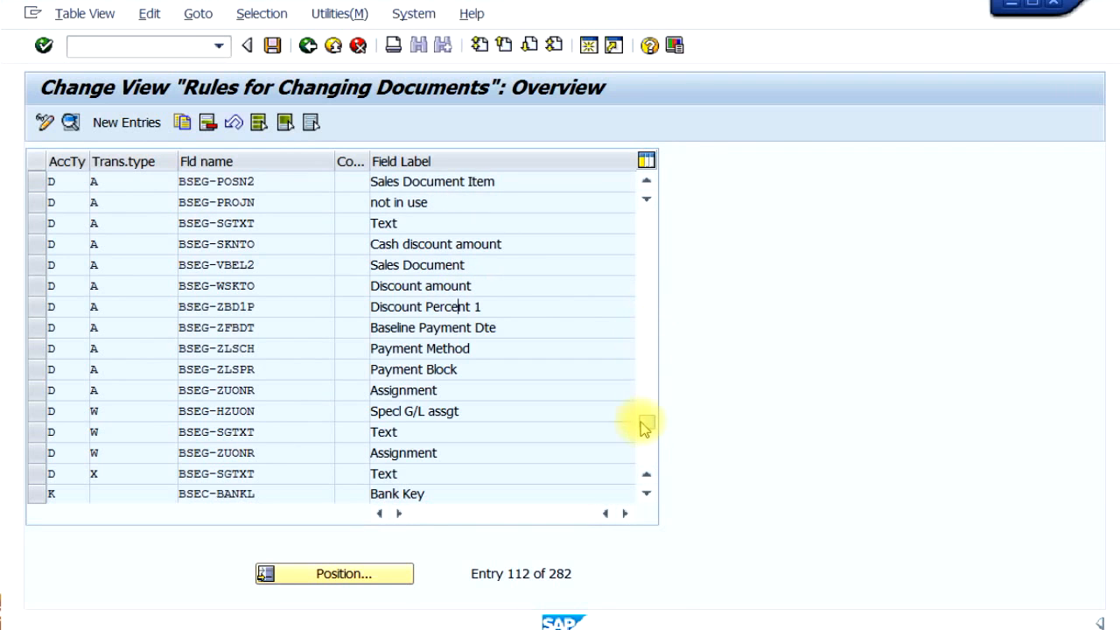
{"action": "scroll", "coordinate": [645, 427], "scroll_direction": "down", "scroll_amount": 10}
{"action": "left_click_drag", "start_coordinate": [648, 427], "coordinate": [645, 203]}
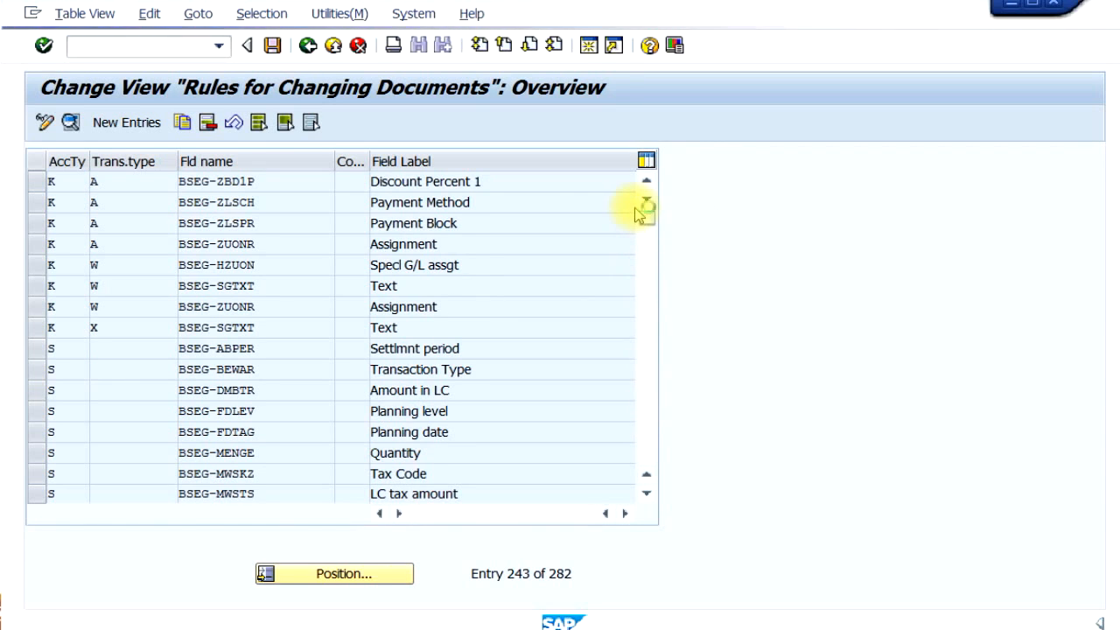
Step: Inspect the change rule details for asset field BSEG-ANBWA and return to the implementation guide
{"action": "double_click", "coordinate": [272, 205]}
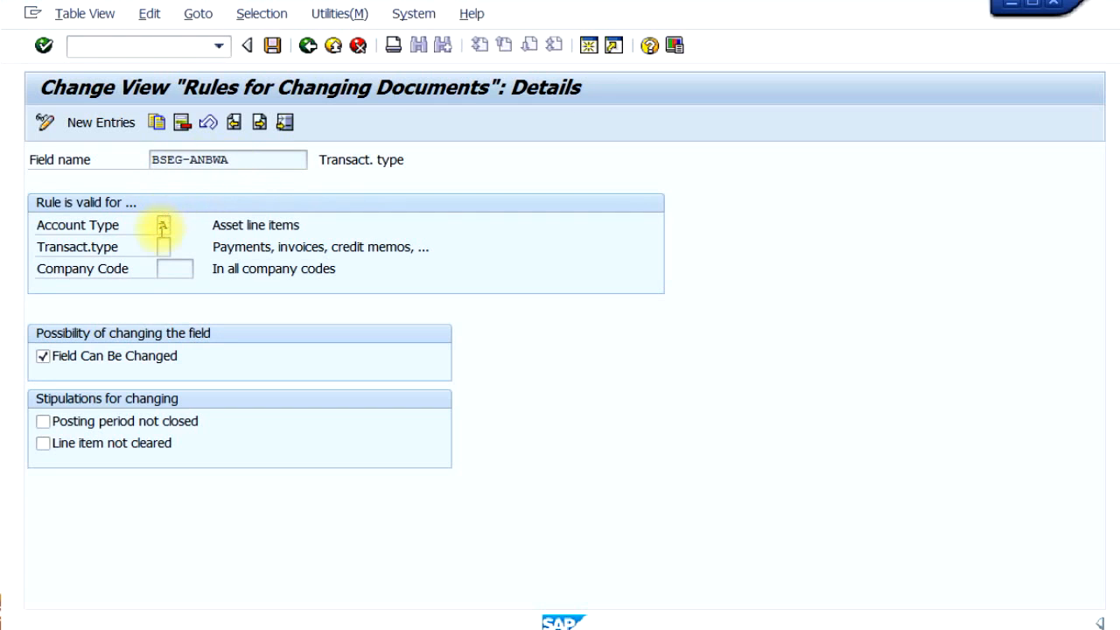
{"action": "left_click", "coordinate": [308, 45]}
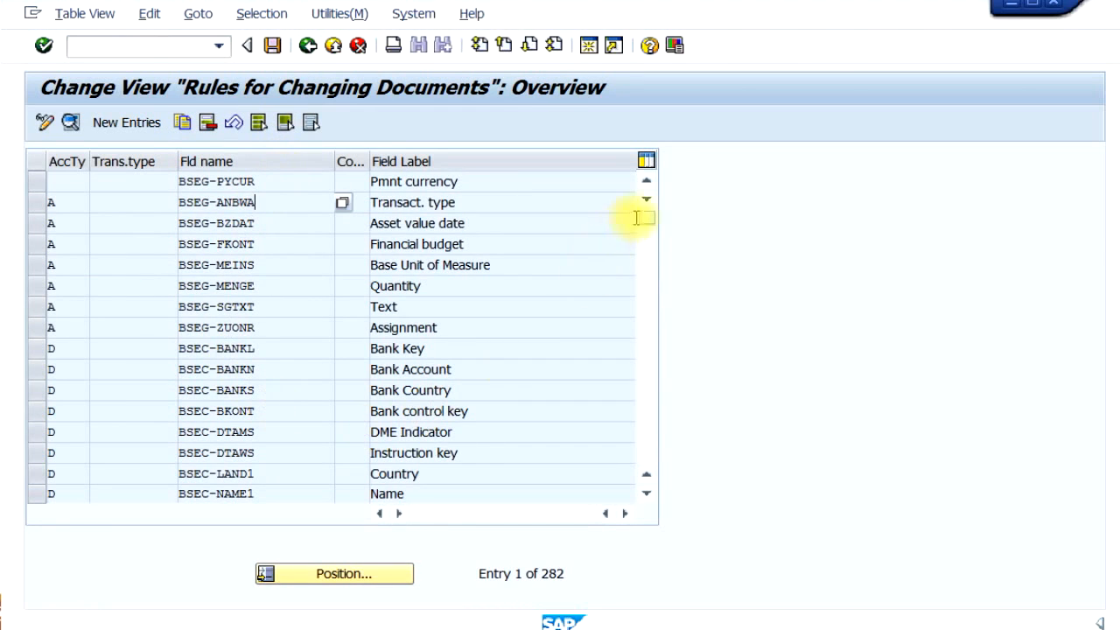
{"action": "left_click", "coordinate": [308, 48]}
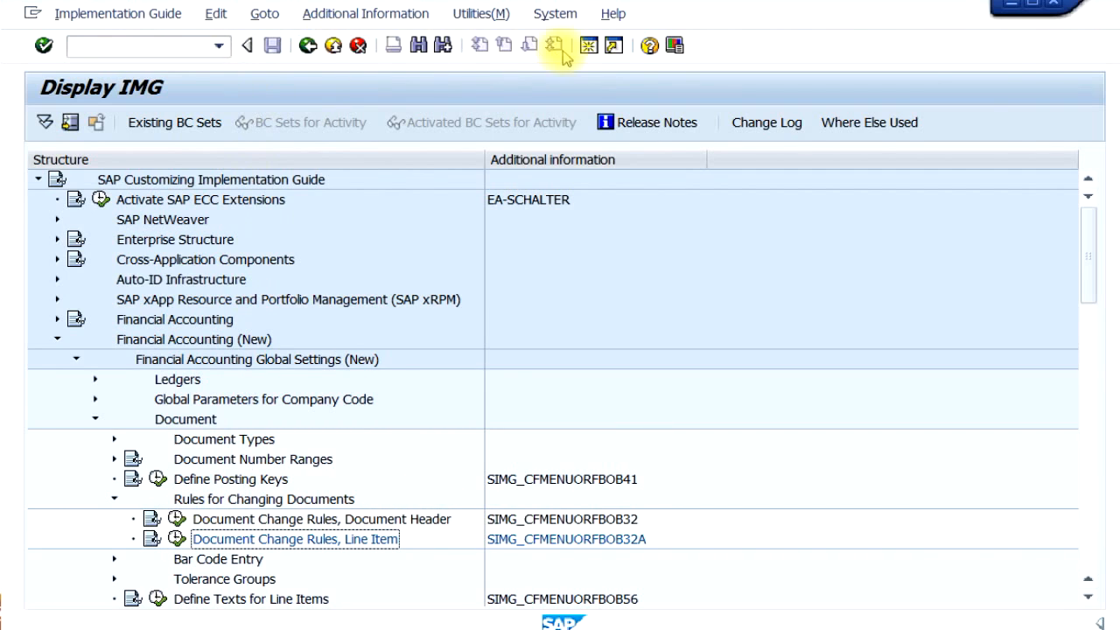
Step: Start a new session and expand the SAP menu to the General Ledger Document folder under Financial Accounting
{"action": "left_click", "coordinate": [590, 47]}
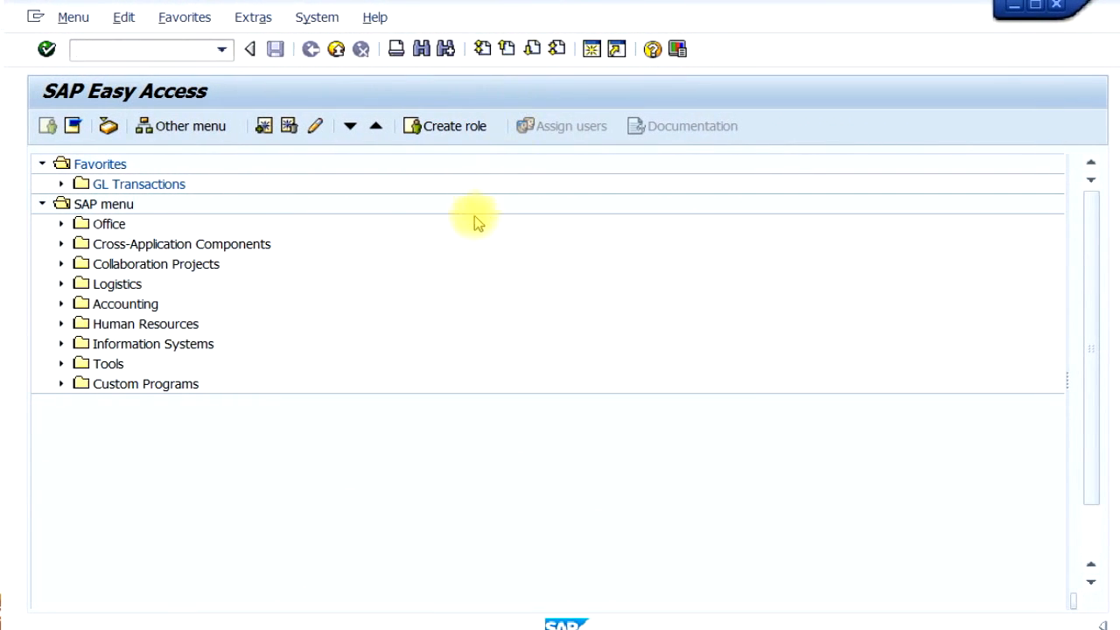
{"action": "left_click", "coordinate": [61, 305]}
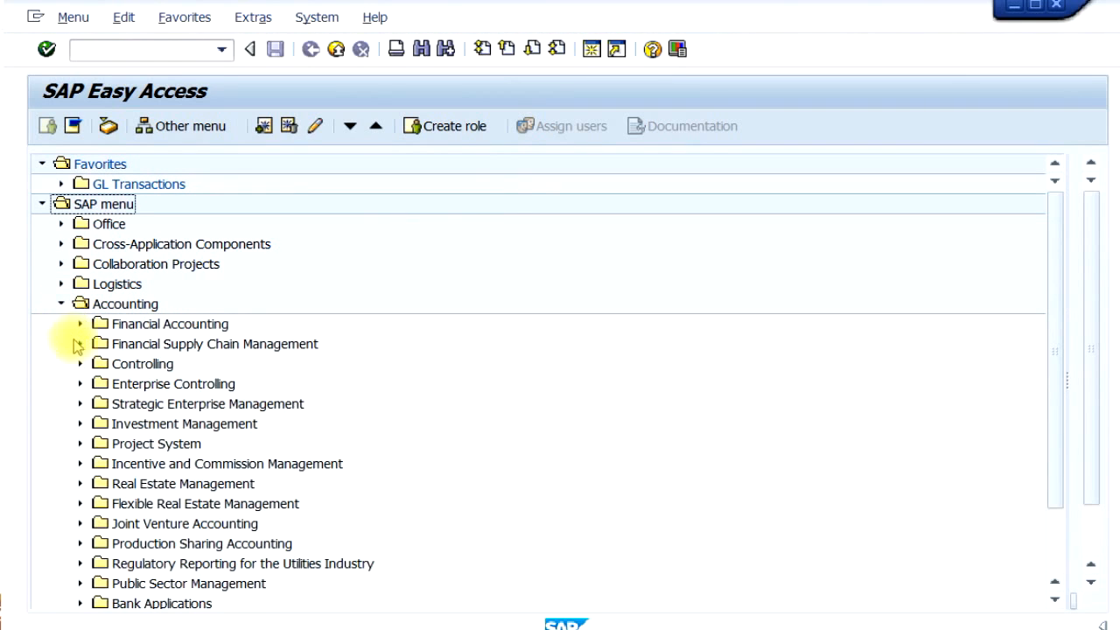
{"action": "left_click", "coordinate": [79, 324]}
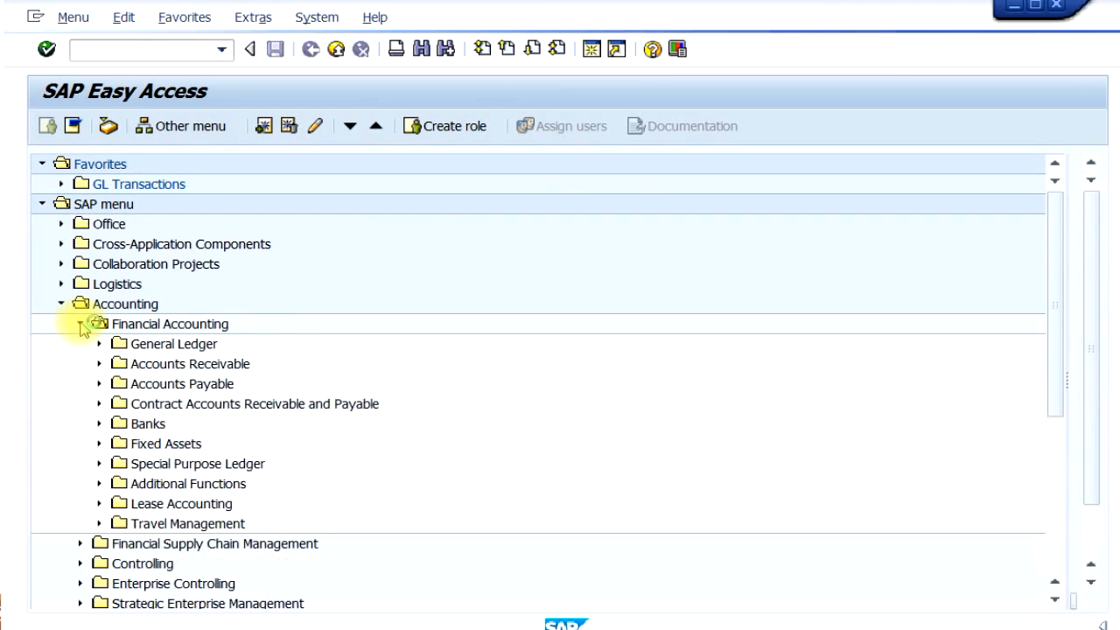
{"action": "left_click", "coordinate": [100, 344]}
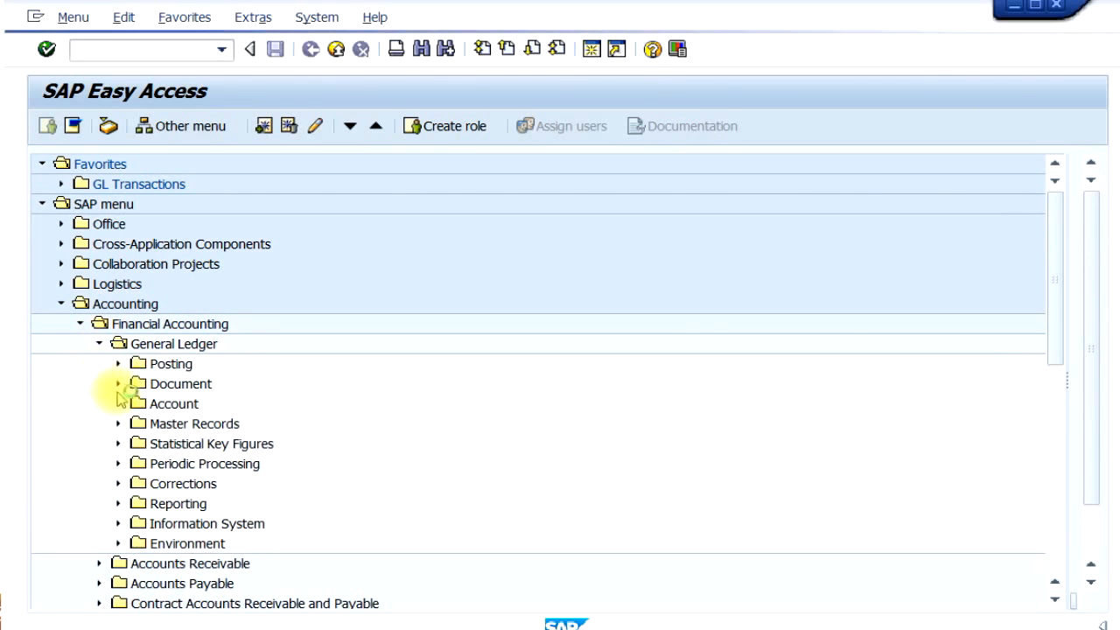
{"action": "left_click", "coordinate": [118, 385]}
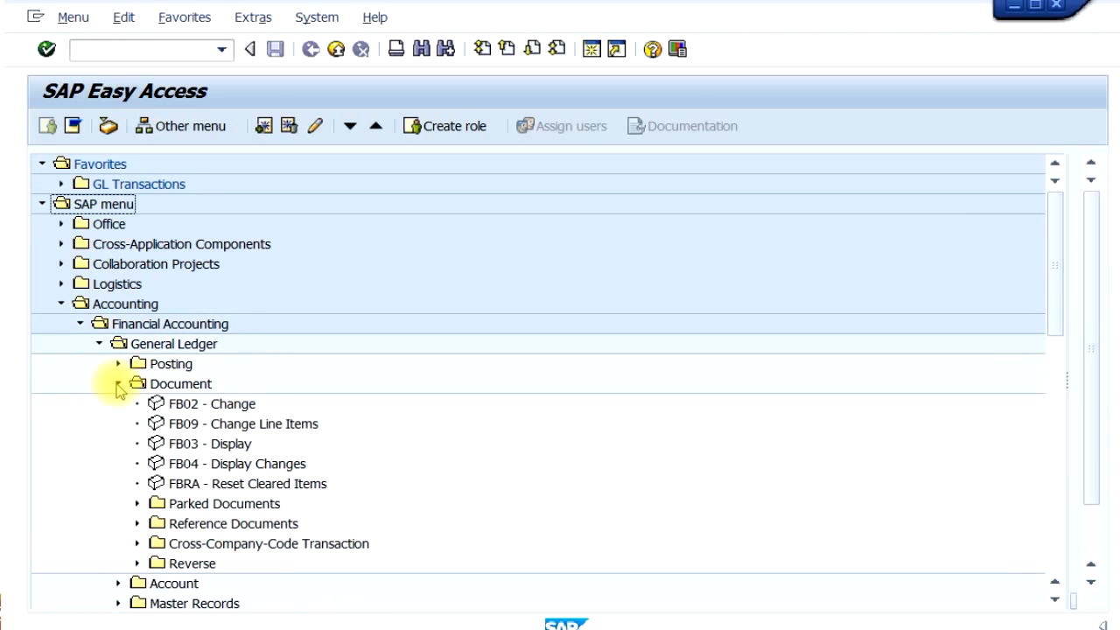
Step: Start the FB02 Change transaction for General Ledger documents
{"action": "left_click", "coordinate": [232, 406]}
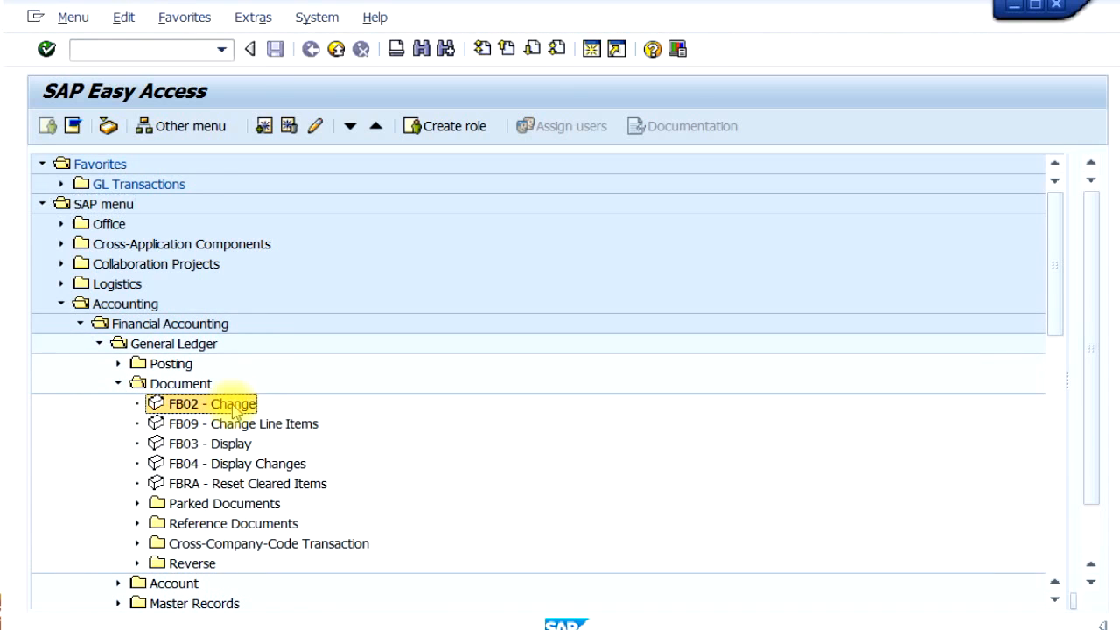
{"action": "left_click", "coordinate": [231, 446]}
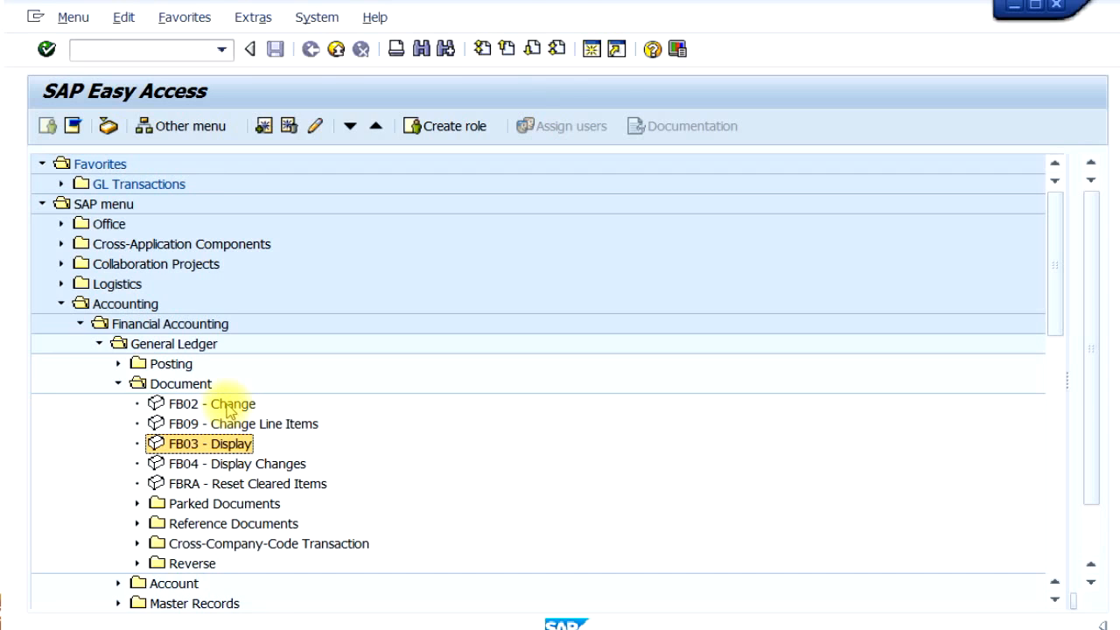
{"action": "left_click", "coordinate": [230, 408]}
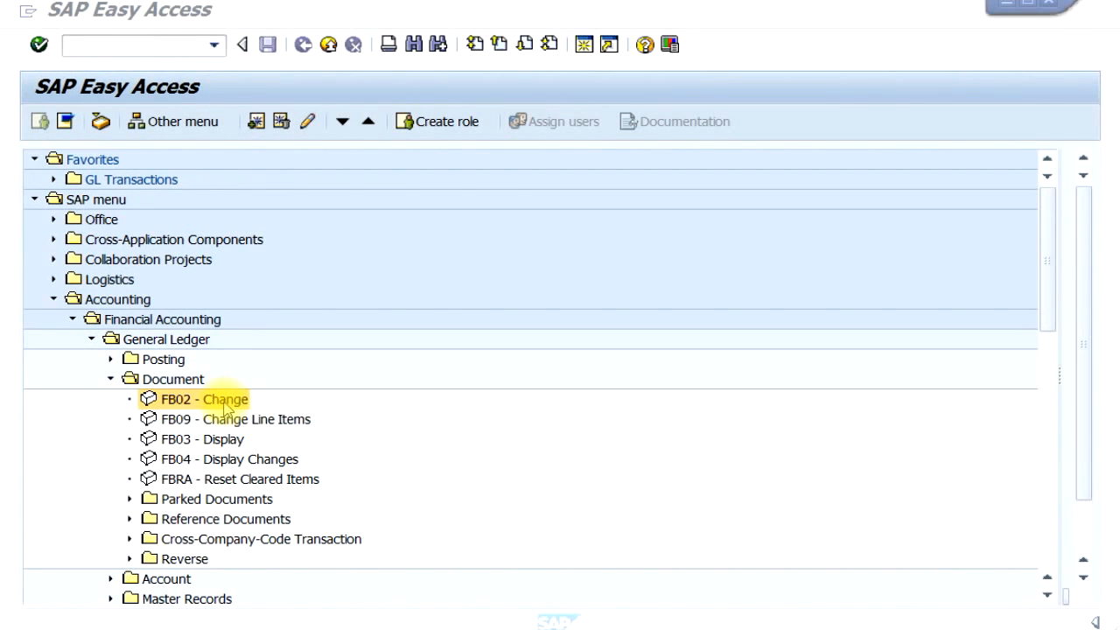
{"action": "double_click", "coordinate": [225, 403]}
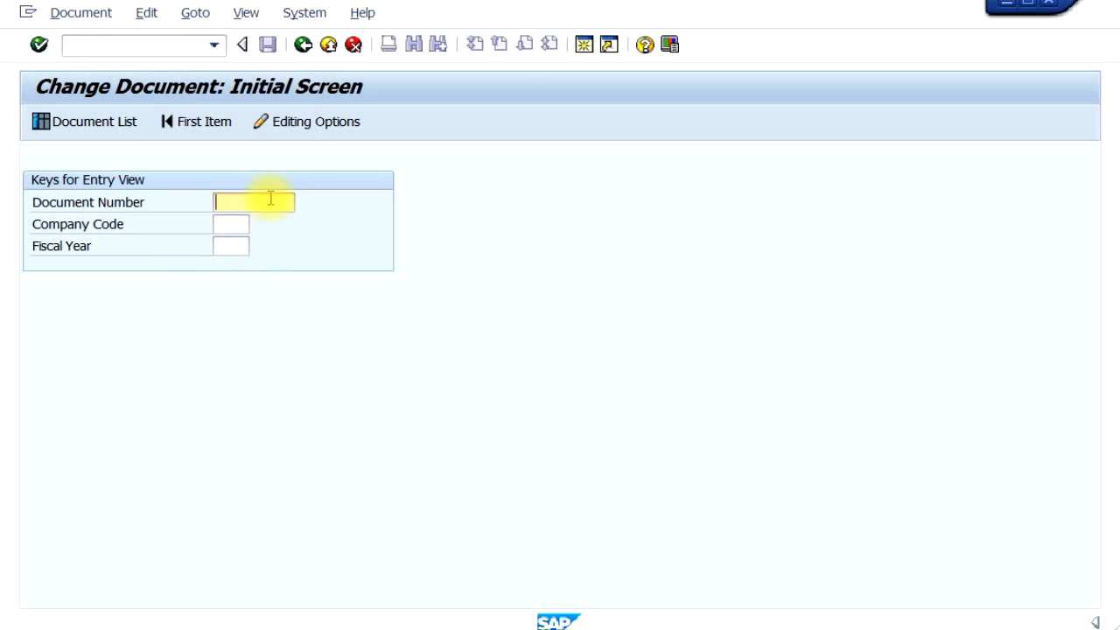
Step: List the documents of company code Z123 for fiscal years 2015 to 2017
{"action": "left_click", "coordinate": [70, 124]}
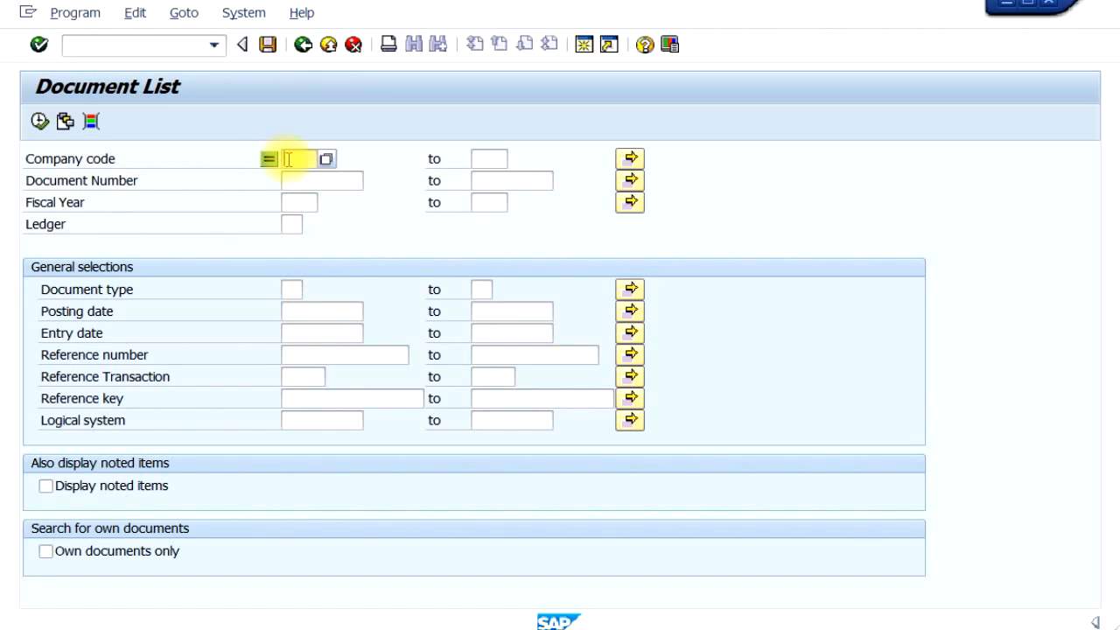
{"action": "type", "text": "z123"}
{"action": "key", "text": "Return"}
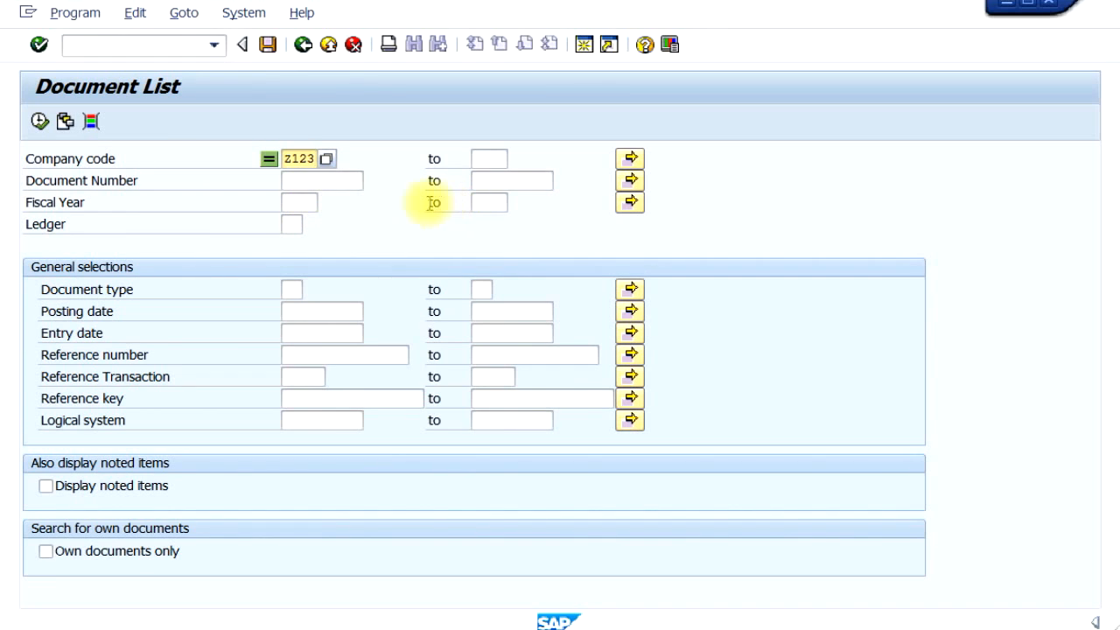
{"action": "left_click", "coordinate": [303, 203]}
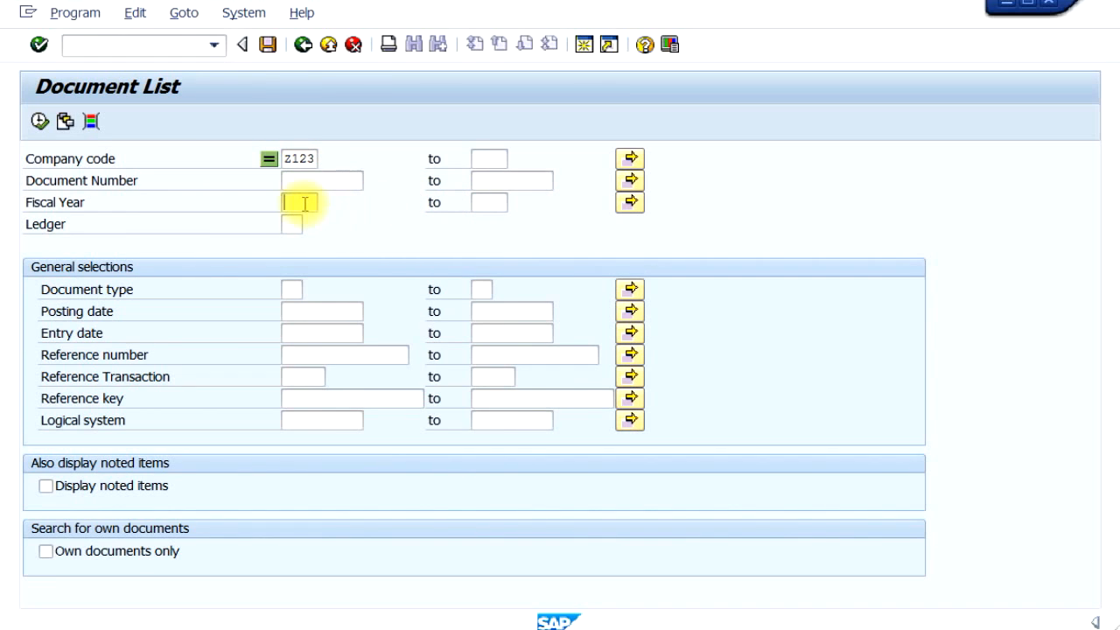
{"action": "type", "text": "2015"}
{"action": "key", "text": "Tab"}
{"action": "type", "text": "2017"}
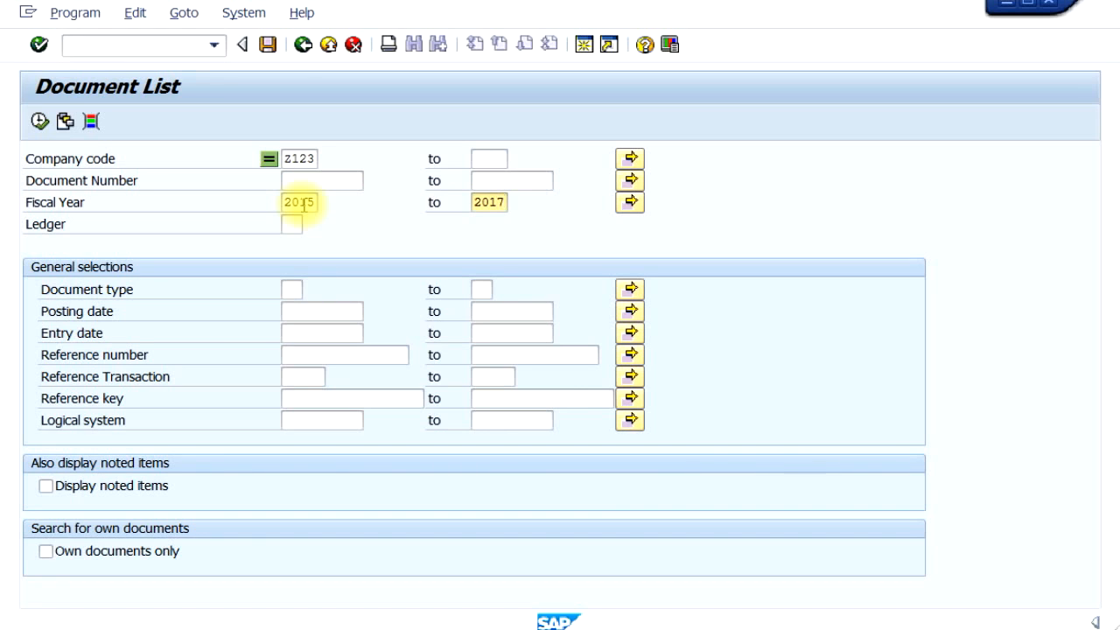
{"action": "left_click", "coordinate": [38, 121]}
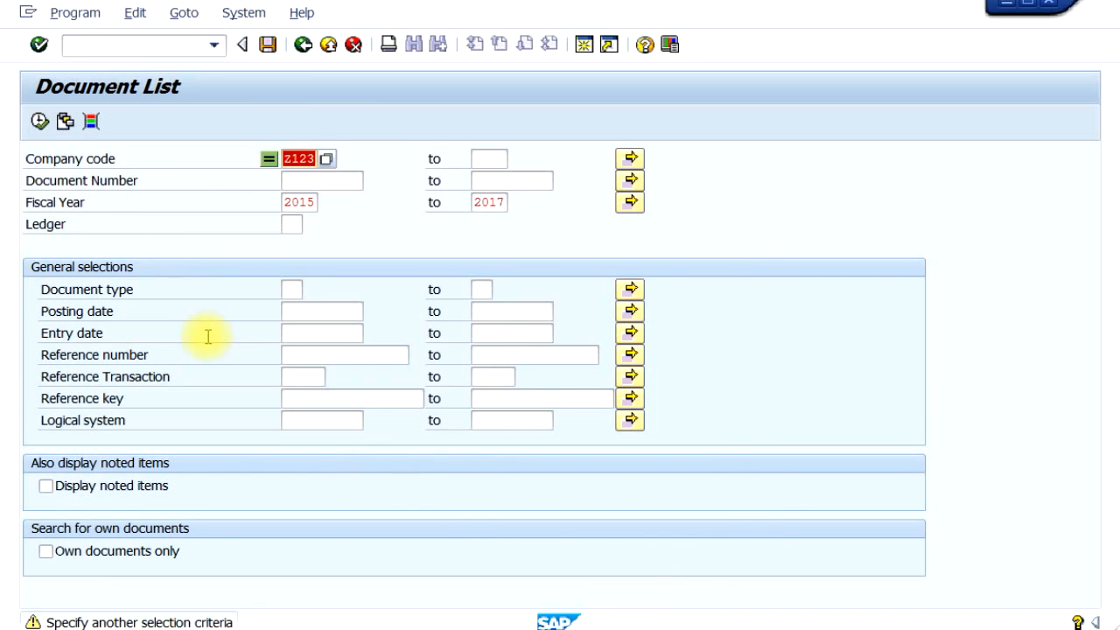
{"action": "key", "text": "F8"}
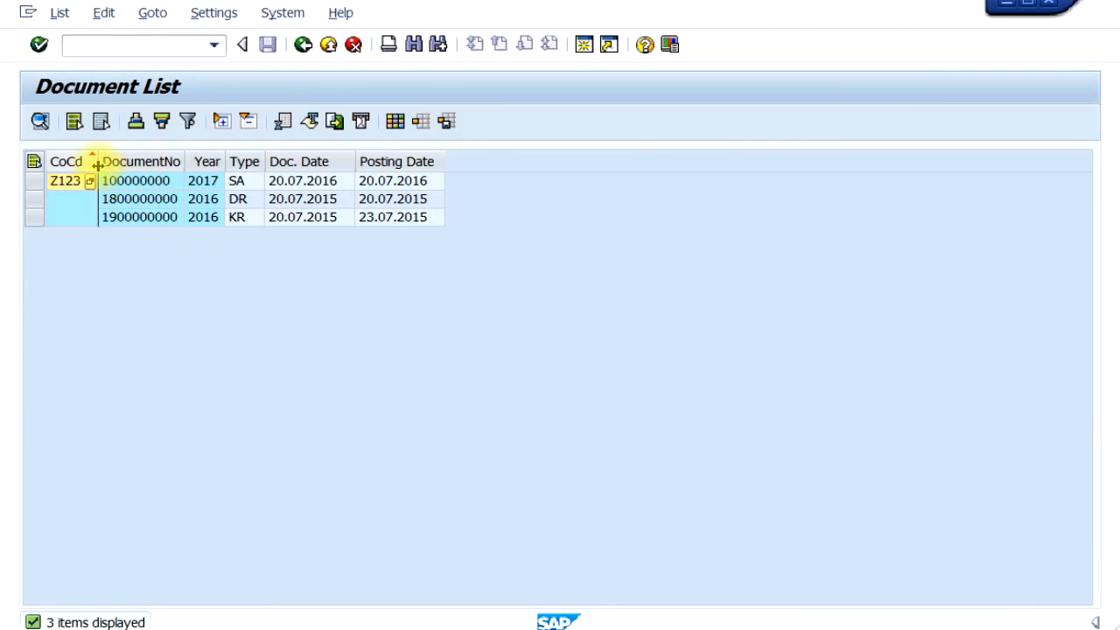
Step: Widen the company code column and open the DR type document for changing
{"action": "left_click_drag", "start_coordinate": [96, 161], "coordinate": [122, 163]}
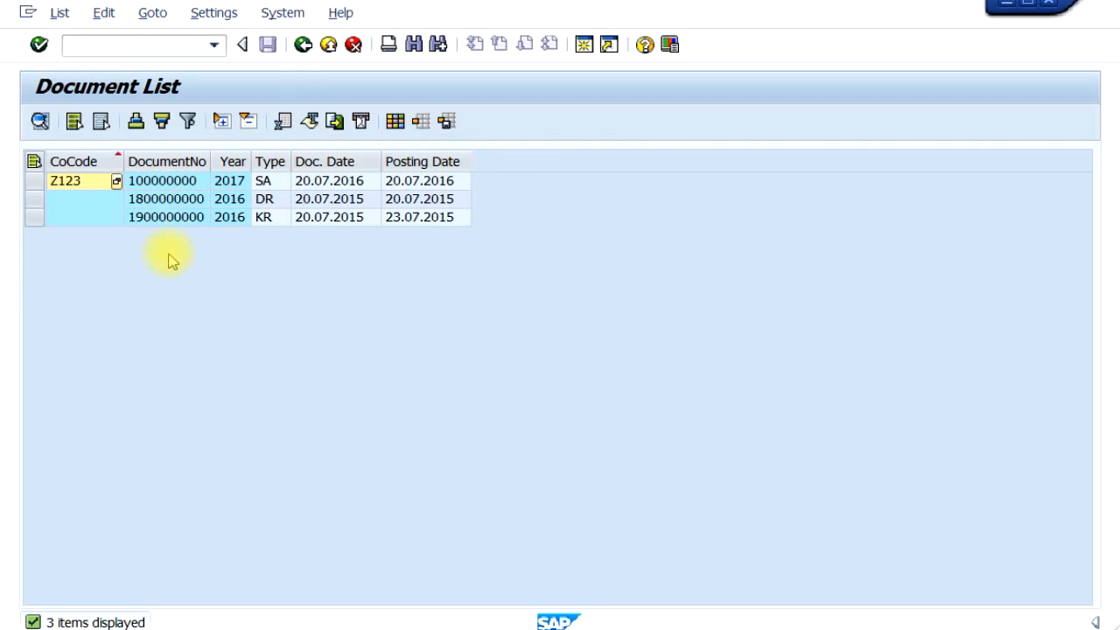
{"action": "left_click", "coordinate": [184, 200]}
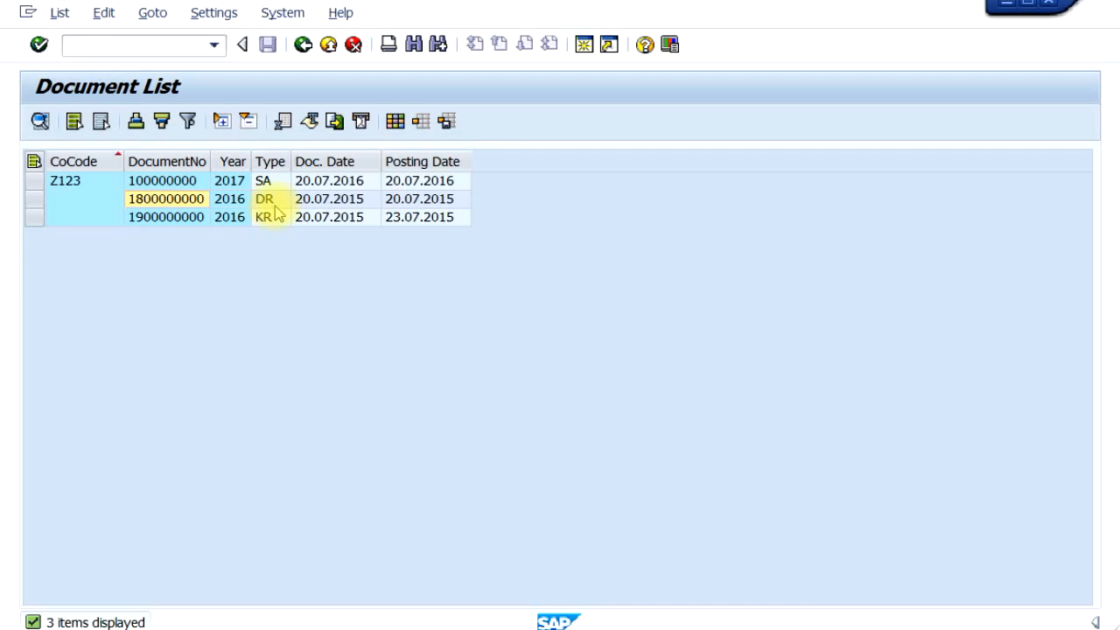
{"action": "double_click", "coordinate": [173, 201]}
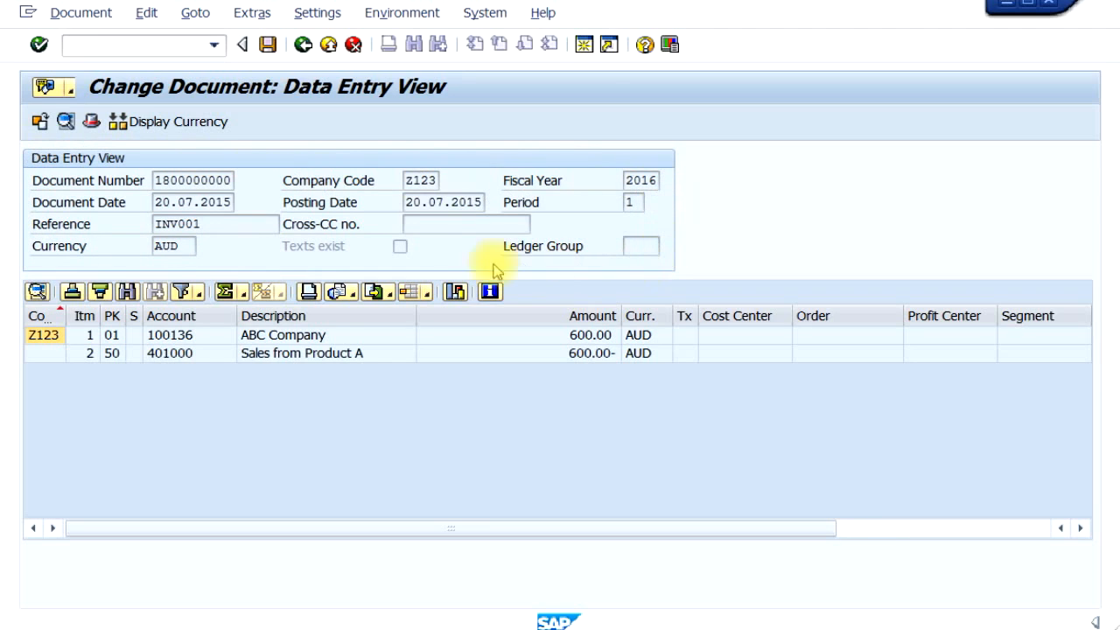
Step: Open the invoice's document header and enter "Change Doc" as the header text
{"action": "left_click", "coordinate": [92, 124]}
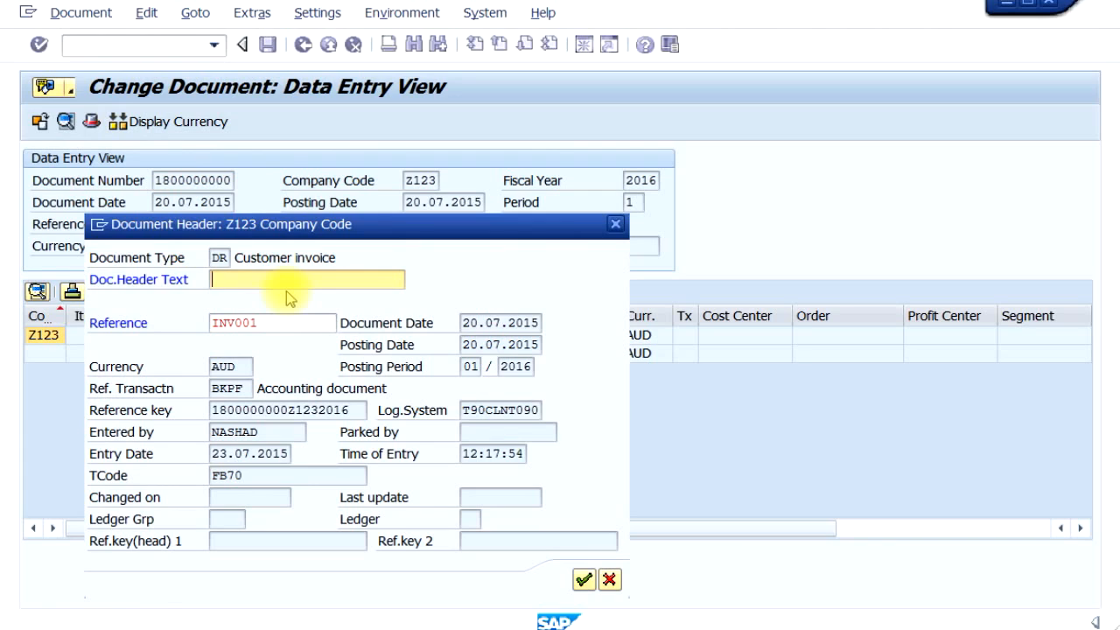
{"action": "type", "text": "cHANGE dOC"}
{"action": "key", "text": "BackSpace"}
{"action": "key", "text": "BackSpace"}
{"action": "key", "text": "BackSpace"}
{"action": "key", "text": "BackSpace"}
{"action": "key", "text": "BackSpace"}
{"action": "key", "text": "BackSpace"}
{"action": "key", "text": "BackSpace"}
{"action": "key", "text": "BackSpace"}
{"action": "key", "text": "BackSpace"}
{"action": "type", "text": "Change"}
Step: Extend the document header's reference to INV001-CHG
{"action": "key", "text": "Tab"}
{"action": "key", "text": "End"}
{"action": "type", "text": "-CH"}
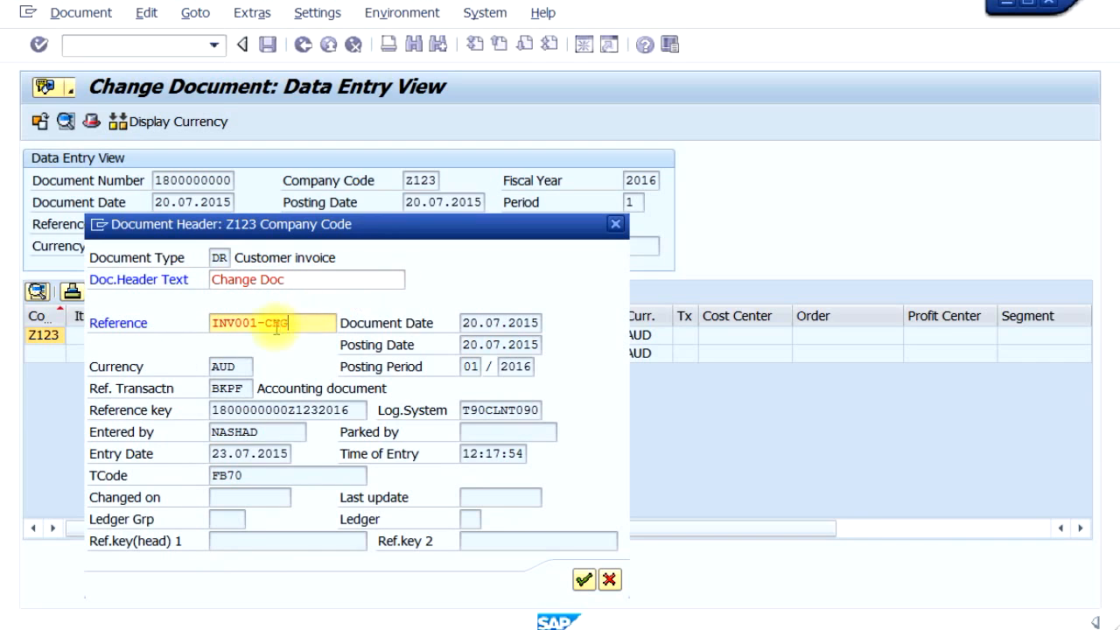
Step: Accept the header text and reference changes and return to the invoice's data entry view
{"action": "left_click", "coordinate": [328, 274]}
{"action": "left_click", "coordinate": [310, 329]}
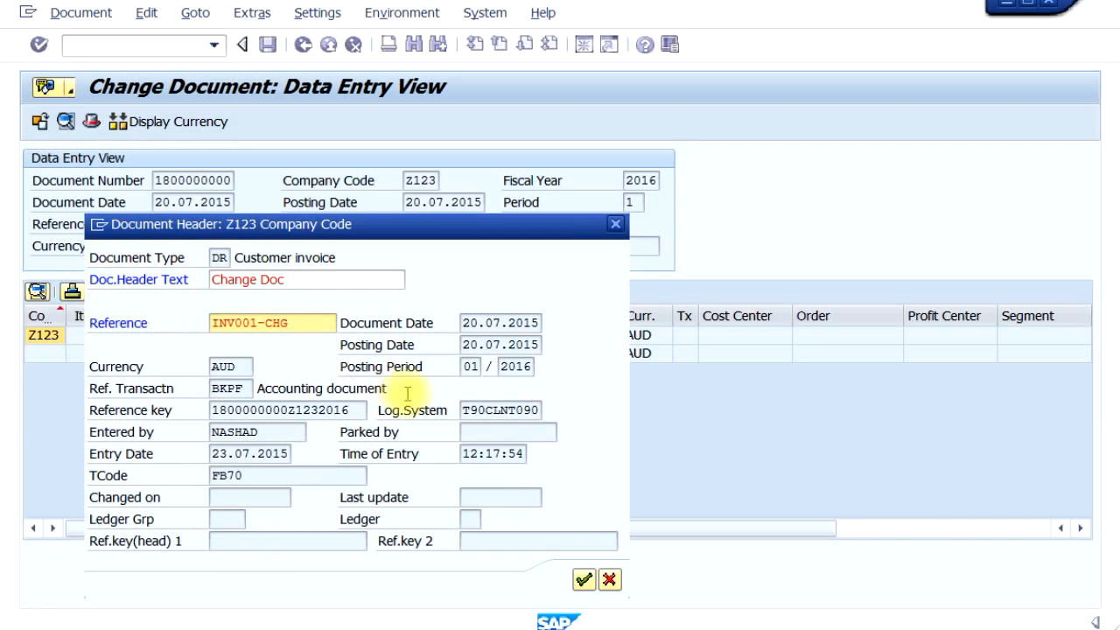
{"action": "left_click", "coordinate": [583, 580]}
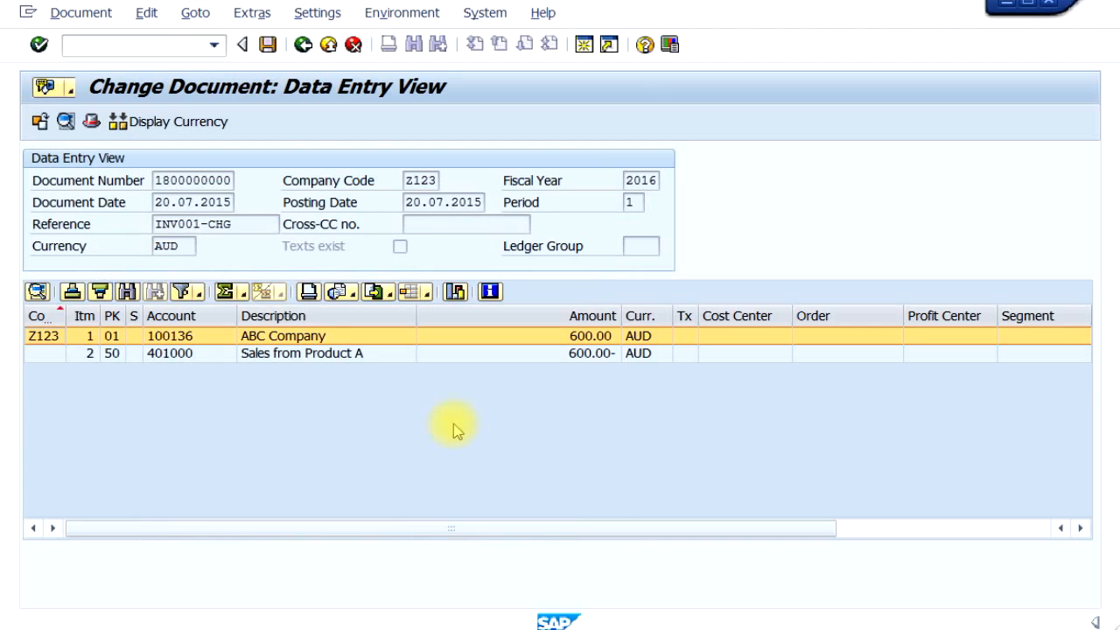
Step: Enter "Change Document Example" as the text of the Sales from Product A line item and return to the document overview
{"action": "left_click", "coordinate": [353, 357]}
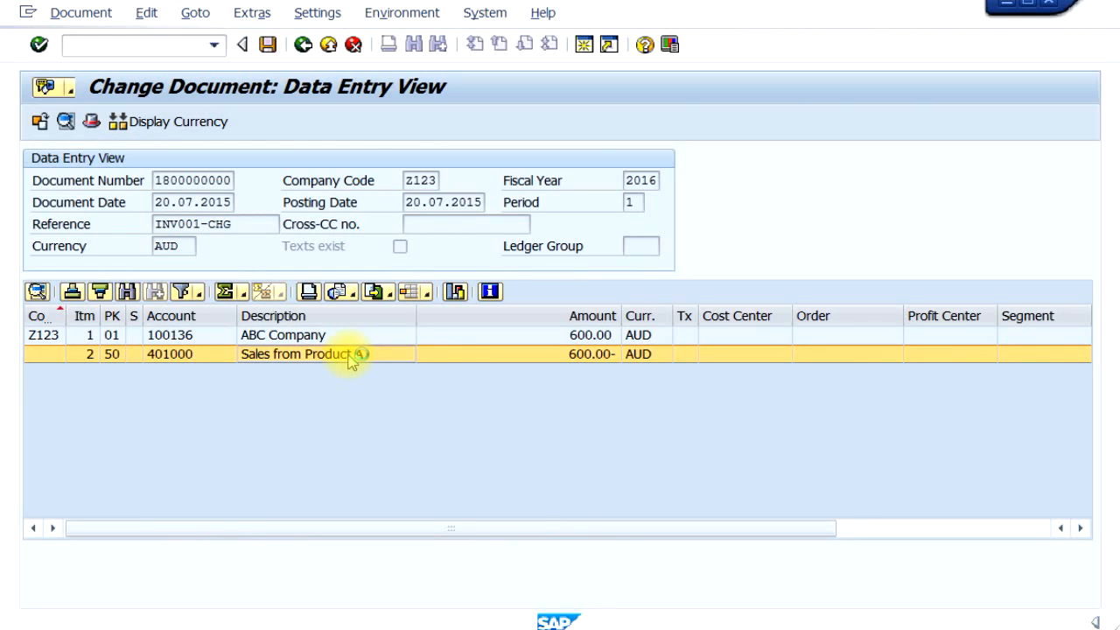
{"action": "double_click", "coordinate": [351, 357]}
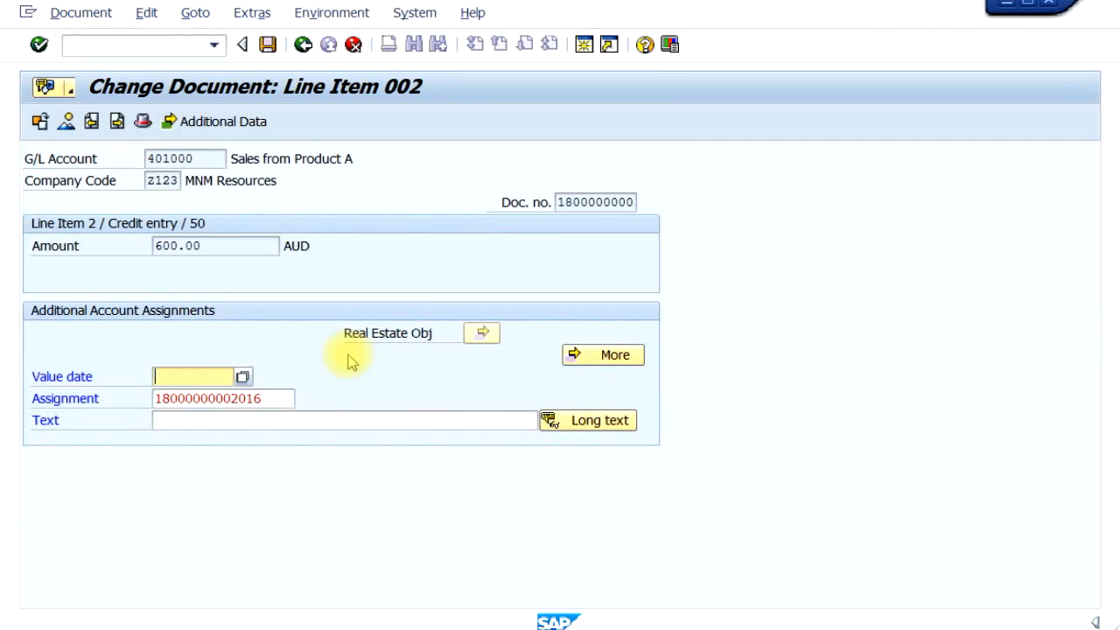
{"action": "left_click", "coordinate": [281, 398]}
{"action": "left_click", "coordinate": [271, 419]}
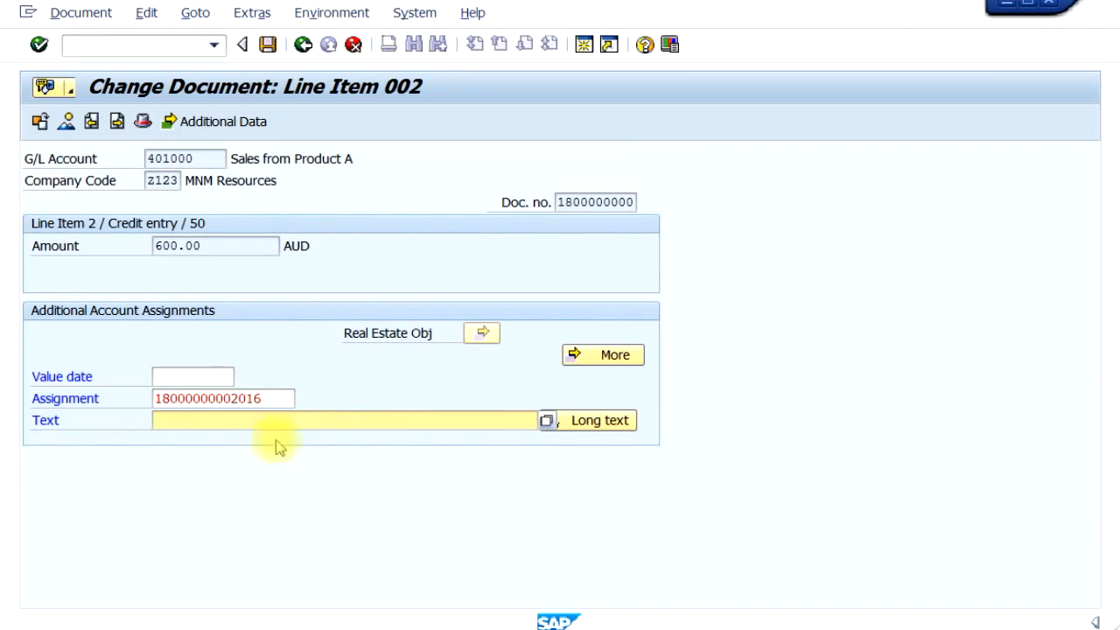
{"action": "type", "text": "Cha"}
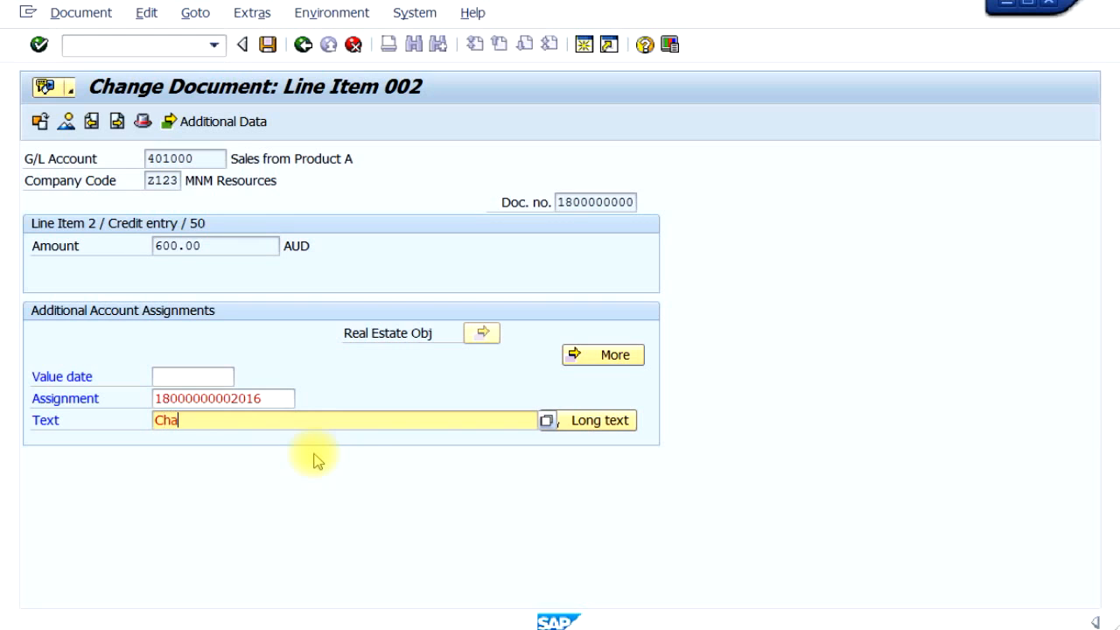
{"action": "type", "text": "nge Document Example"}
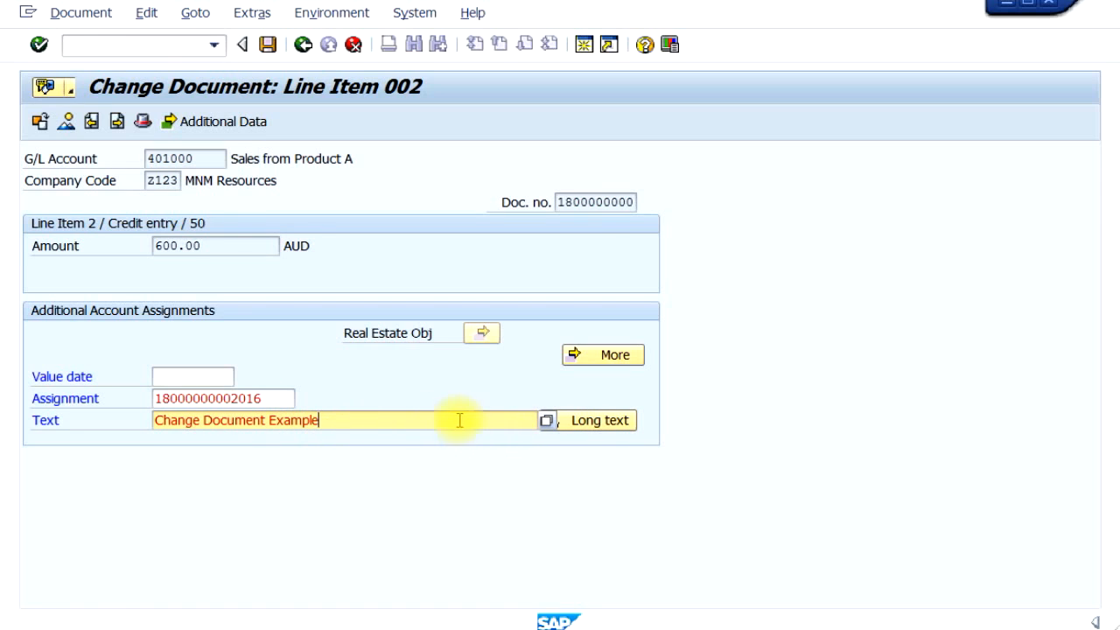
{"action": "left_click", "coordinate": [277, 398]}
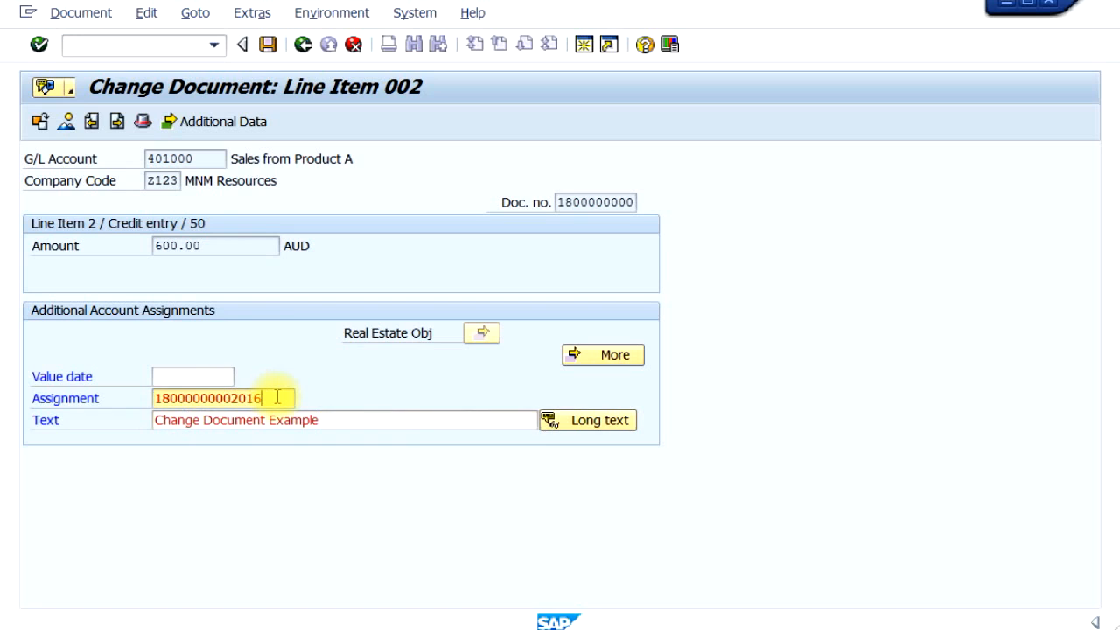
{"action": "left_click", "coordinate": [214, 377]}
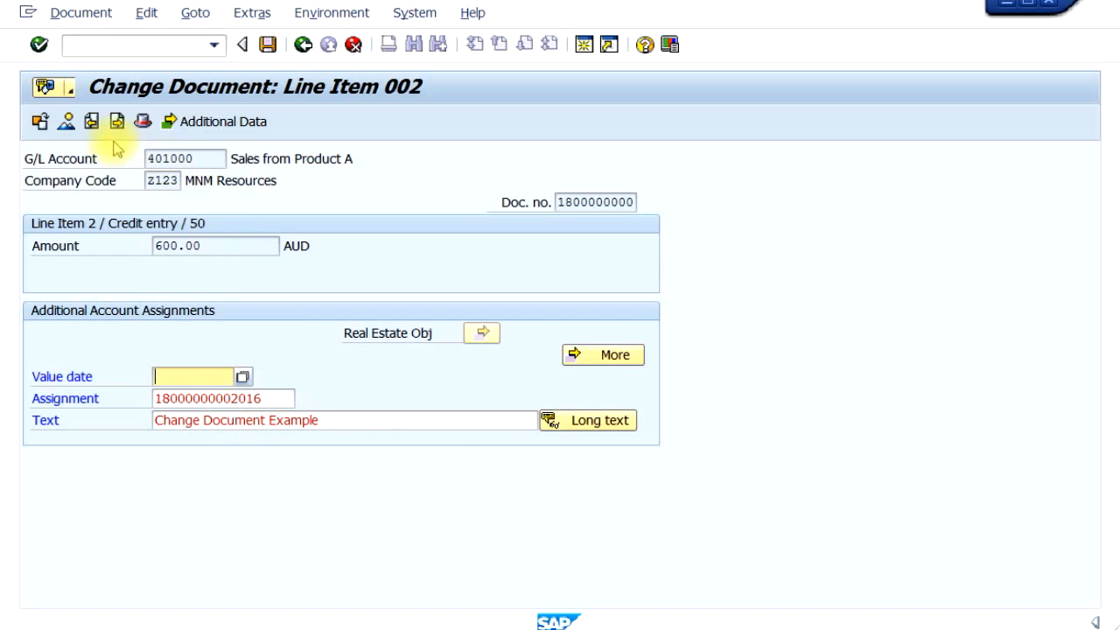
{"action": "left_click", "coordinate": [66, 124]}
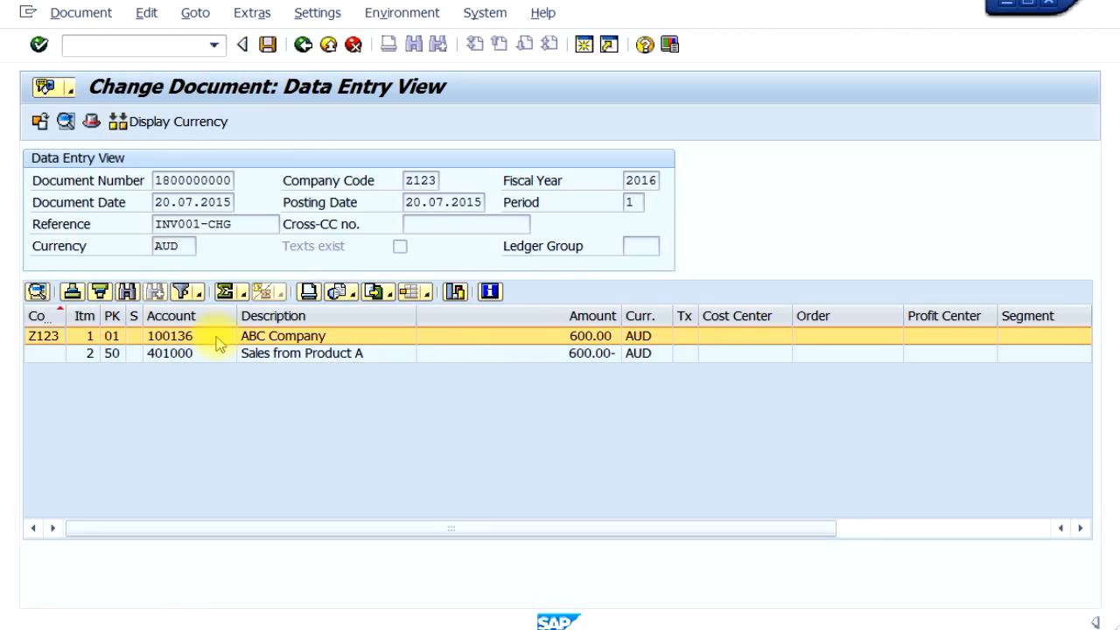
Step: Open the ABC Company customer line item and set its assignment to 12345678
{"action": "double_click", "coordinate": [217, 338]}
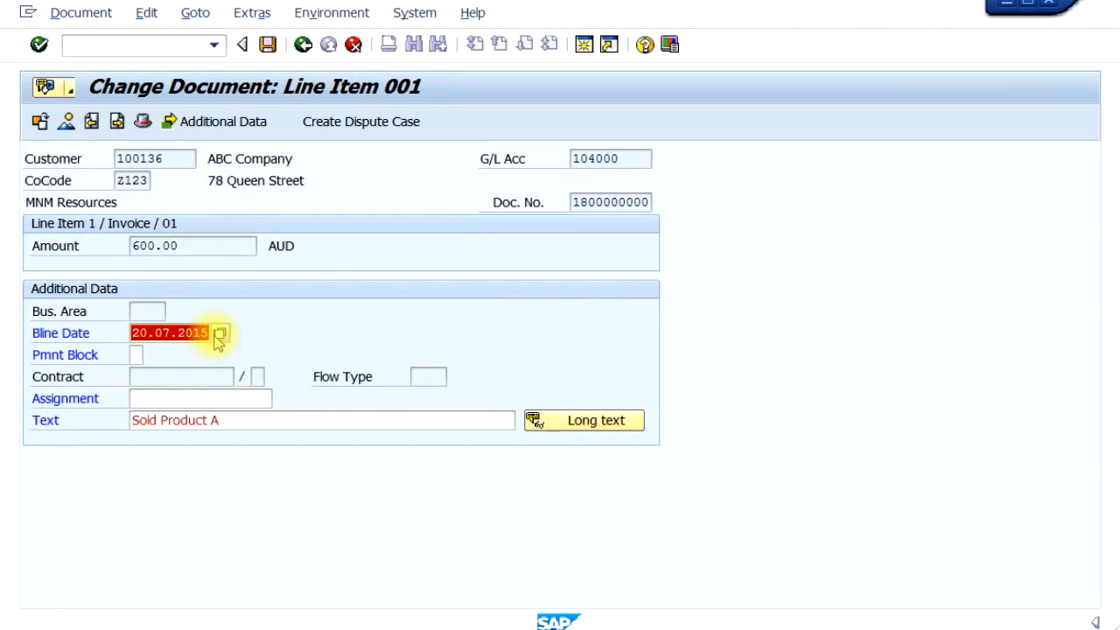
{"action": "left_click", "coordinate": [210, 399]}
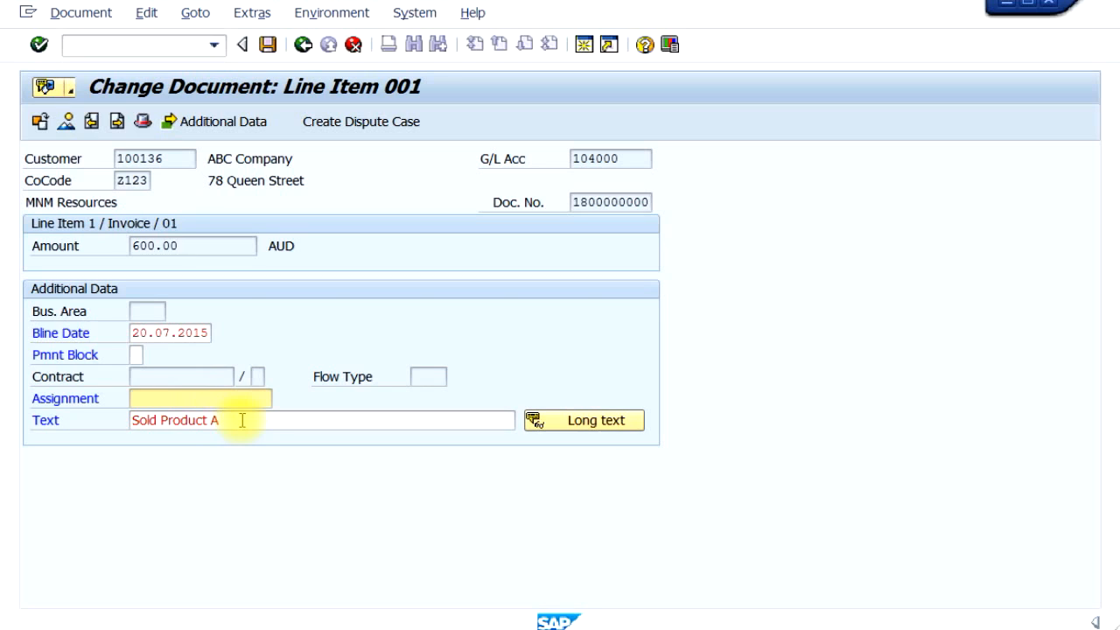
{"action": "type", "text": "12345678"}
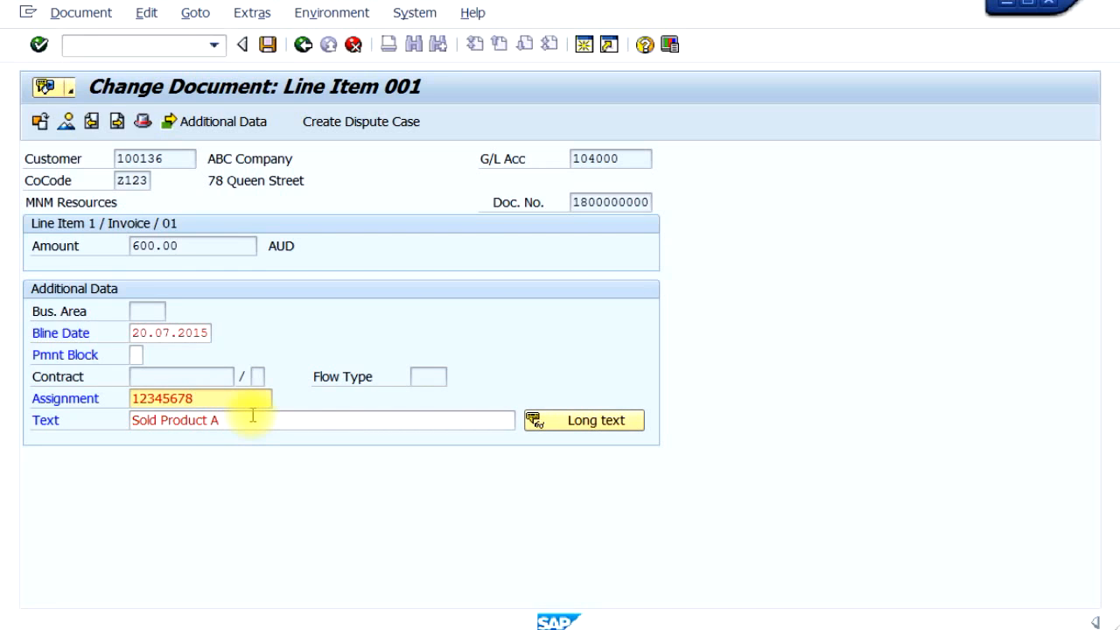
Step: Extend the customer line item's text to "Sold Product A - CHG" and set its baseline date to 22.07.2015
{"action": "left_click", "coordinate": [254, 420]}
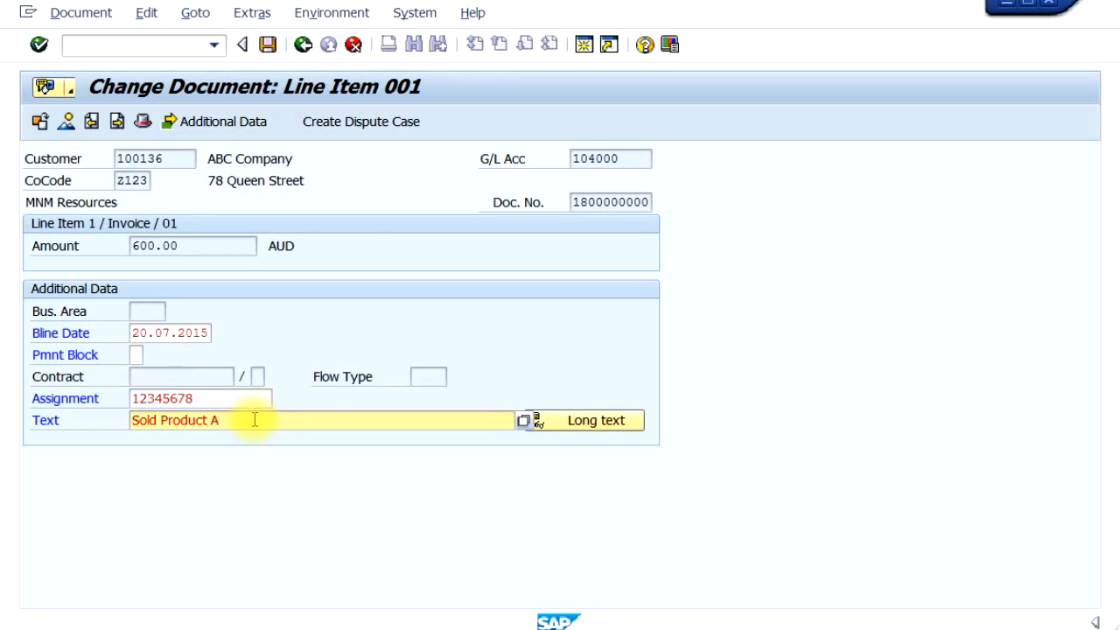
{"action": "type", "text": "- CHG"}
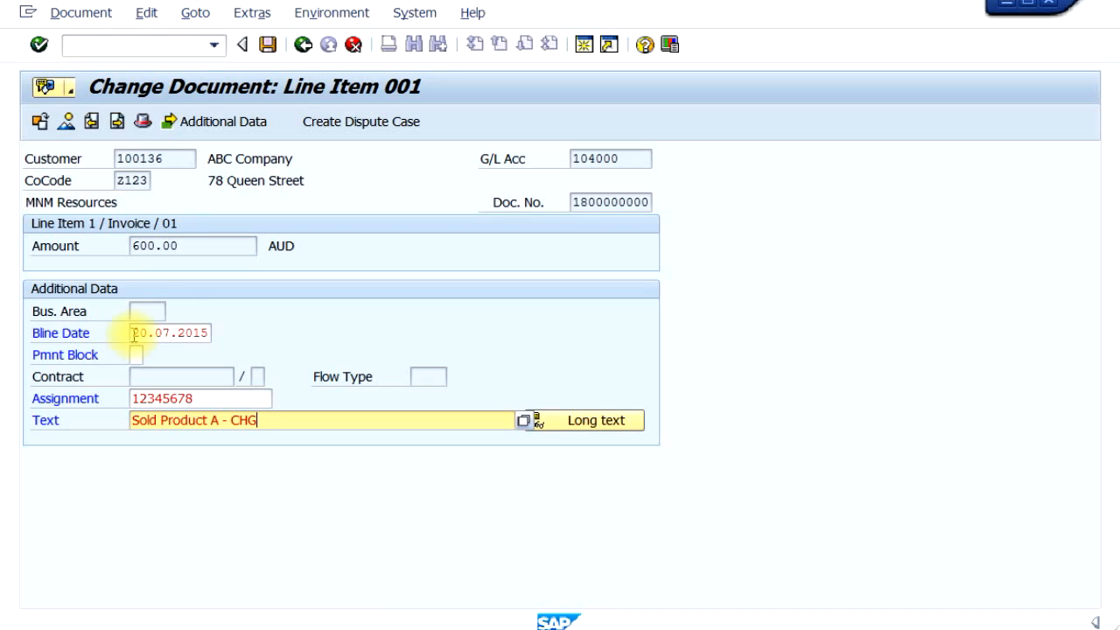
{"action": "left_click_drag", "start_coordinate": [148, 334], "coordinate": [129, 334]}
{"action": "type", "text": "22"}
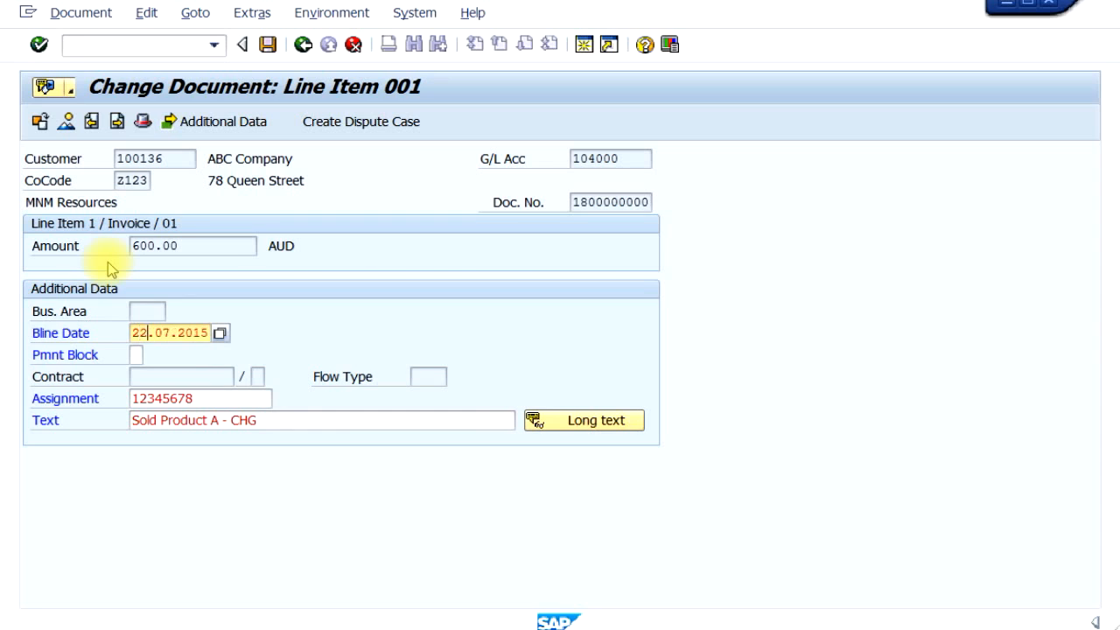
Step: Look up the available payment block keys for the customer line item
{"action": "left_click", "coordinate": [138, 356]}
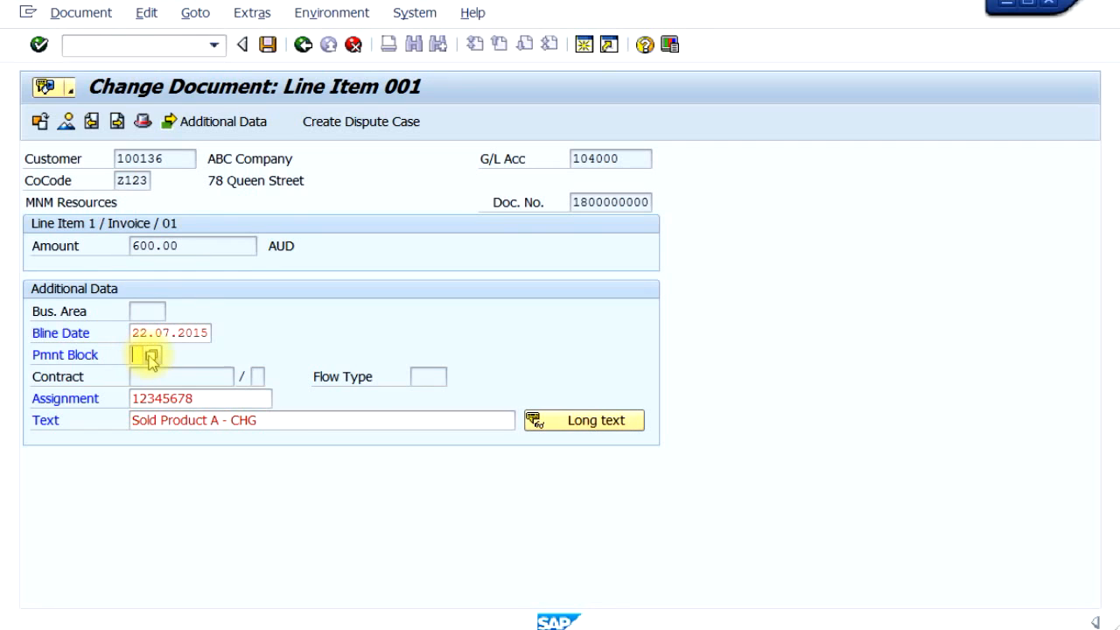
{"action": "left_click", "coordinate": [152, 357]}
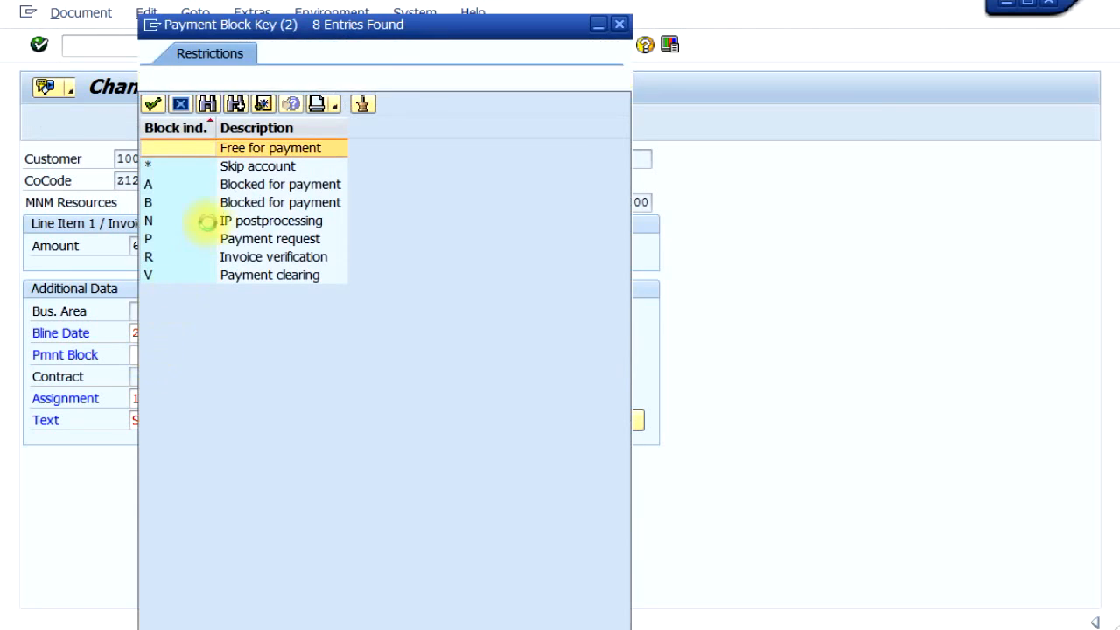
{"action": "left_click", "coordinate": [257, 187]}
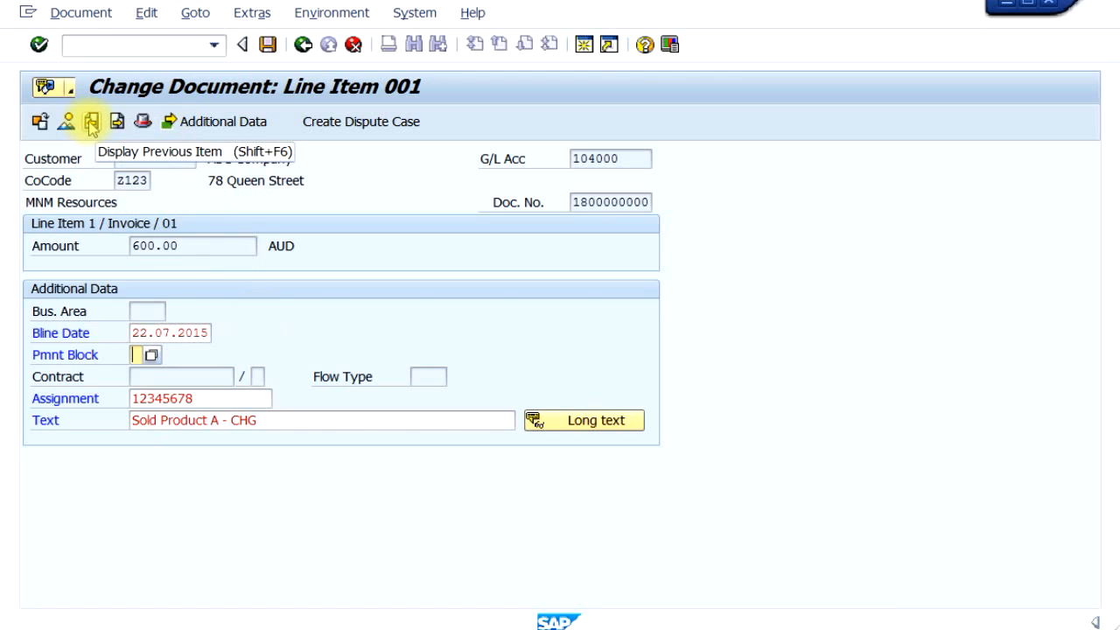
Step: Return to the document overview, accepting the past due date, and save the changed invoice
{"action": "left_click", "coordinate": [302, 48]}
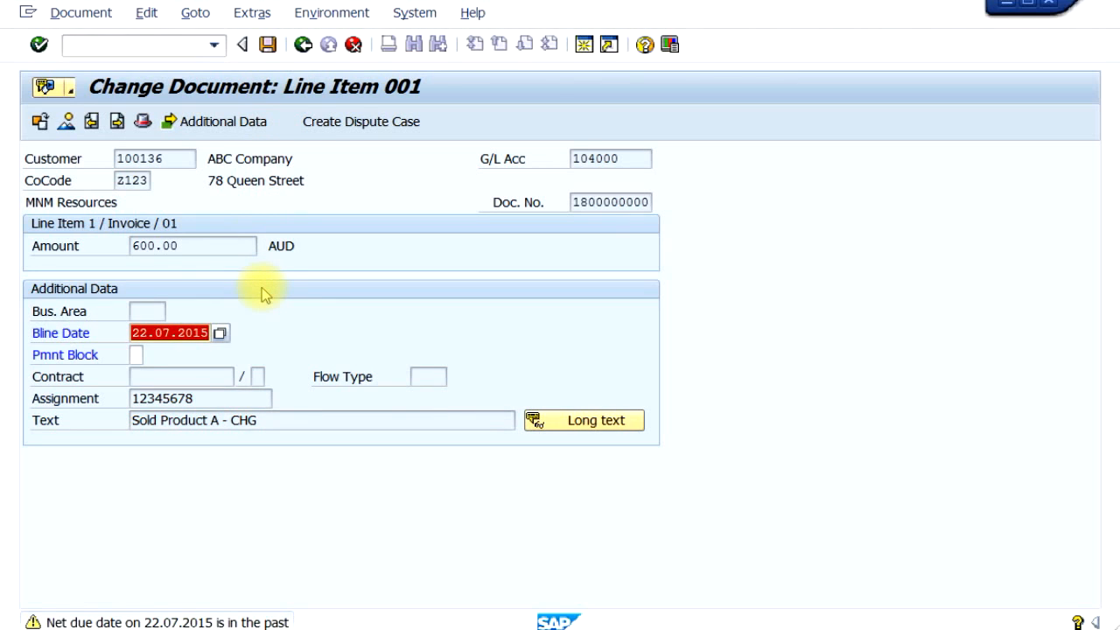
{"action": "key", "text": "Return"}
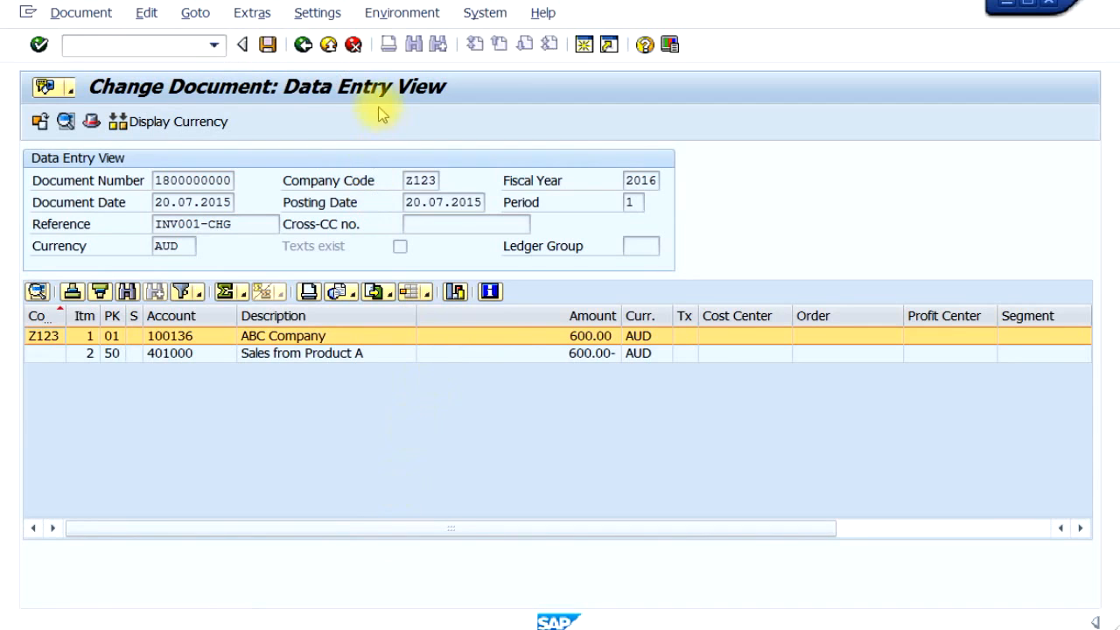
{"action": "left_click", "coordinate": [268, 45]}
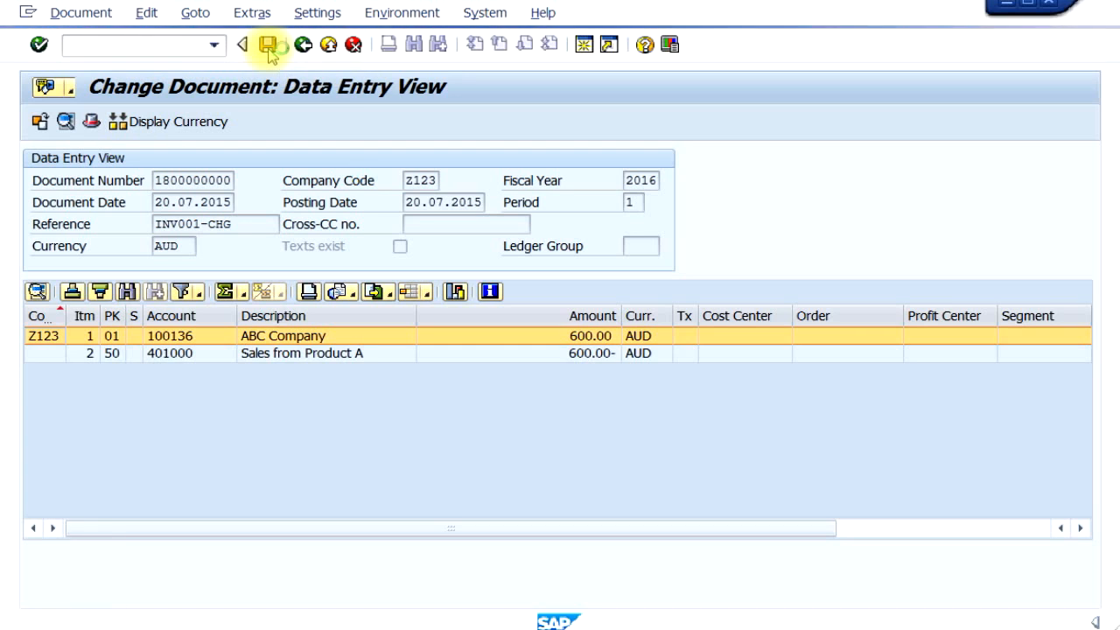